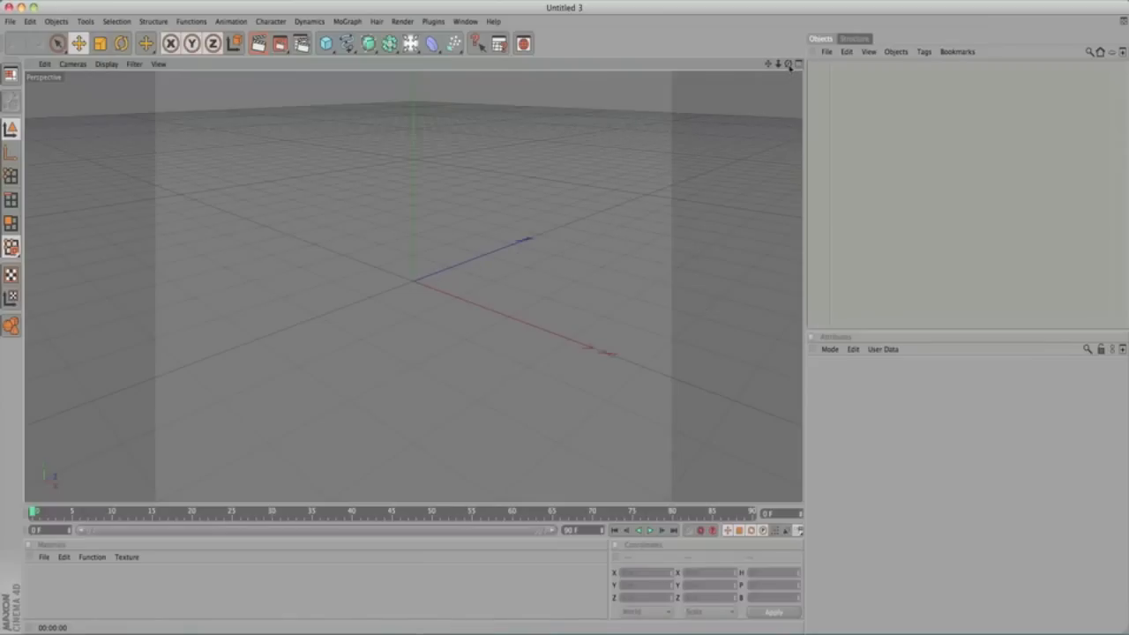
Step: Add a MoGraph Text Object to the empty scene
{"action": "mouse_move", "coordinate": [789, 67]}
{"action": "left_mouse_down"}
{"action": "mouse_move", "coordinate": [812, 132]}
{"action": "mouse_move", "coordinate": [809, 97]}
{"action": "mouse_move", "coordinate": [792, 92]}
{"action": "mouse_move", "coordinate": [788, 67]}
{"action": "left_mouse_up"}
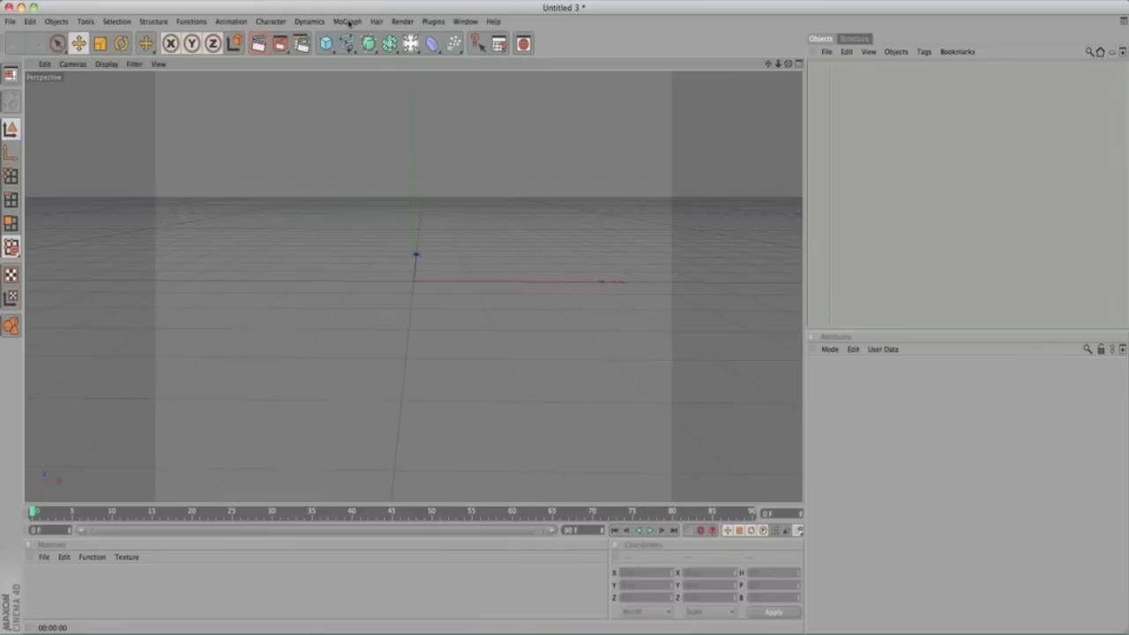
{"action": "left_click", "coordinate": [349, 22]}
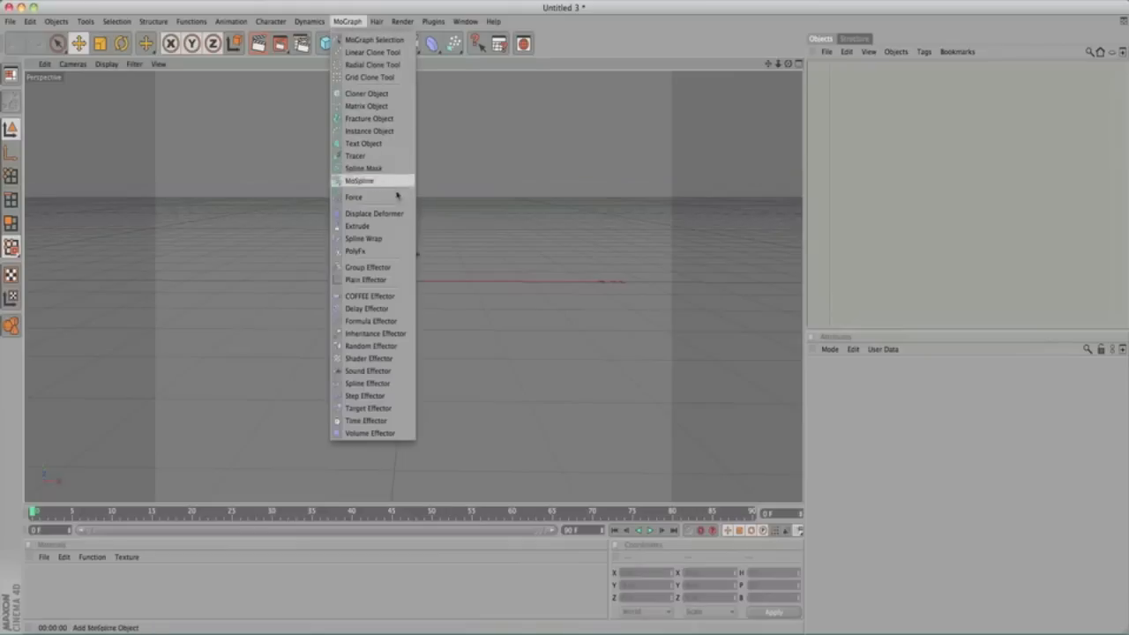
{"action": "left_click", "coordinate": [385, 144]}
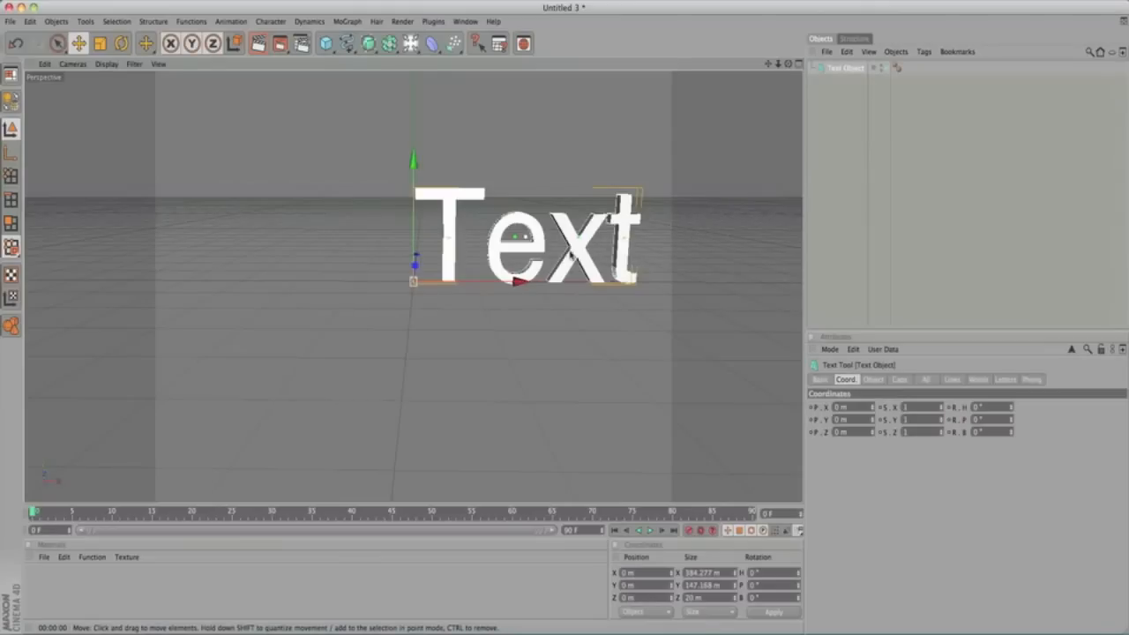
Step: Add a text spline and nest it under a new Extrude NURBS object to make extruded text
{"action": "left_click", "coordinate": [346, 43]}
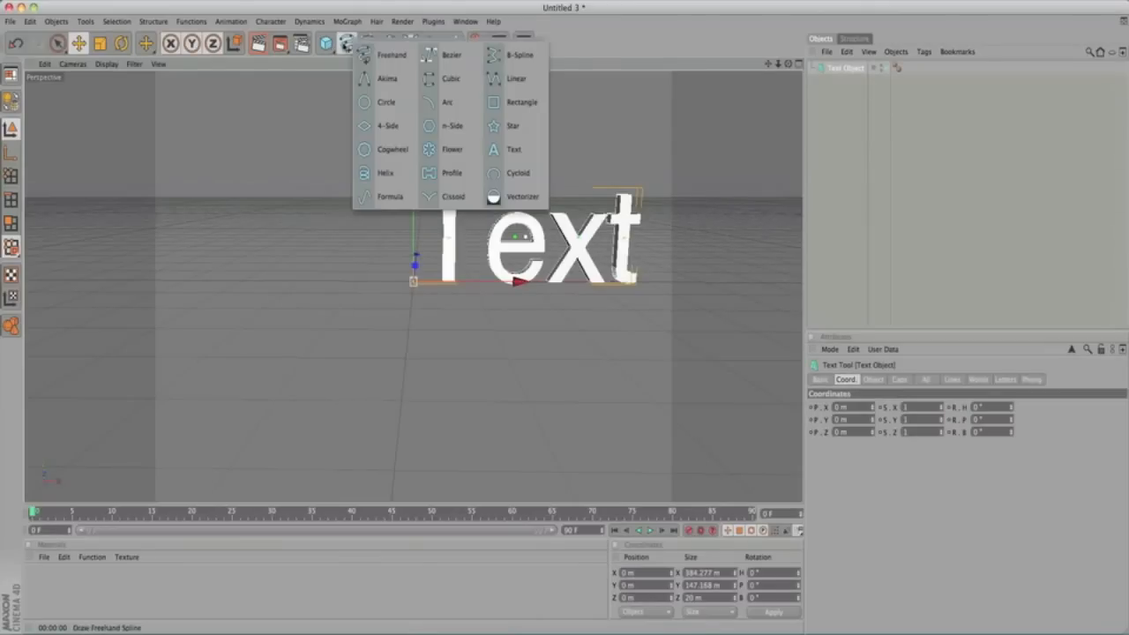
{"action": "left_click", "coordinate": [522, 151]}
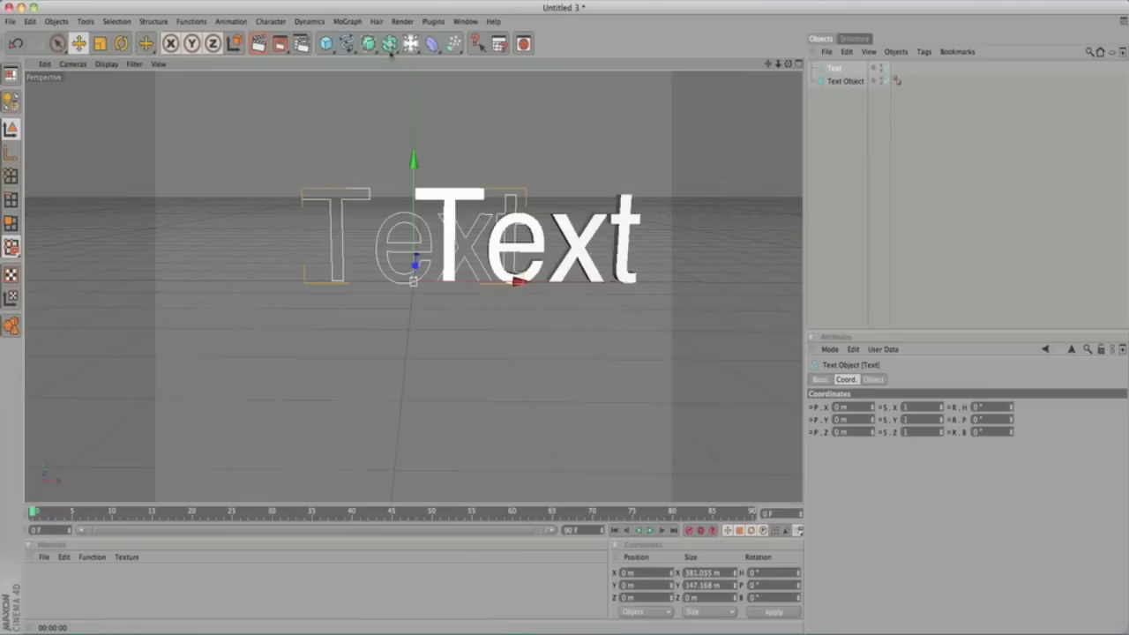
{"action": "left_click", "coordinate": [368, 44]}
{"action": "left_click", "coordinate": [479, 56]}
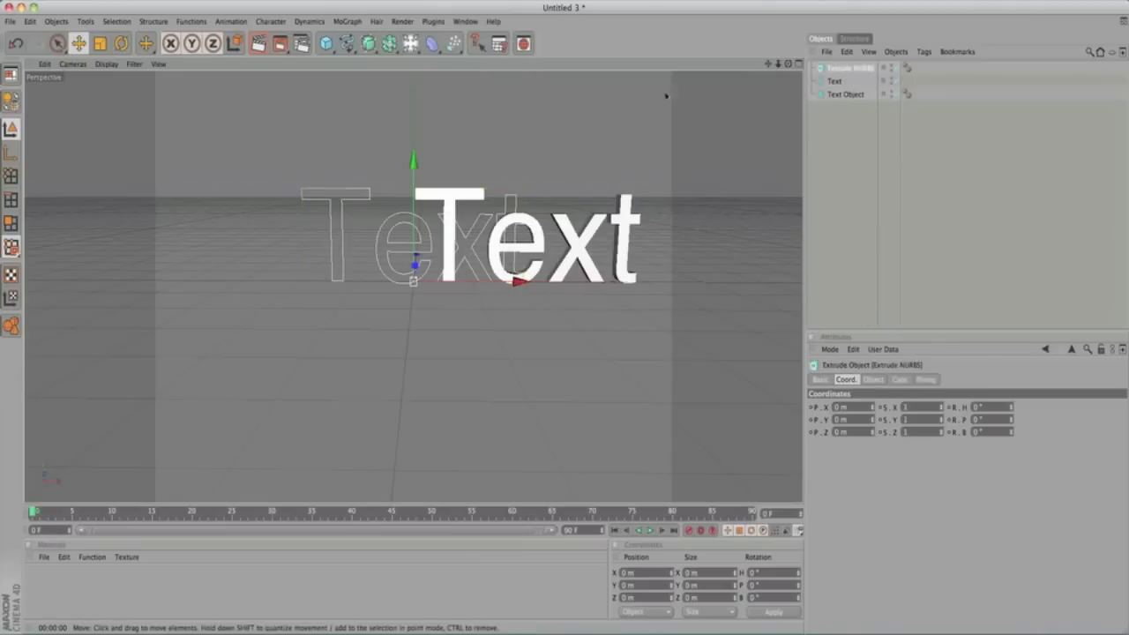
{"action": "left_click_drag", "start_coordinate": [836, 82], "coordinate": [843, 70]}
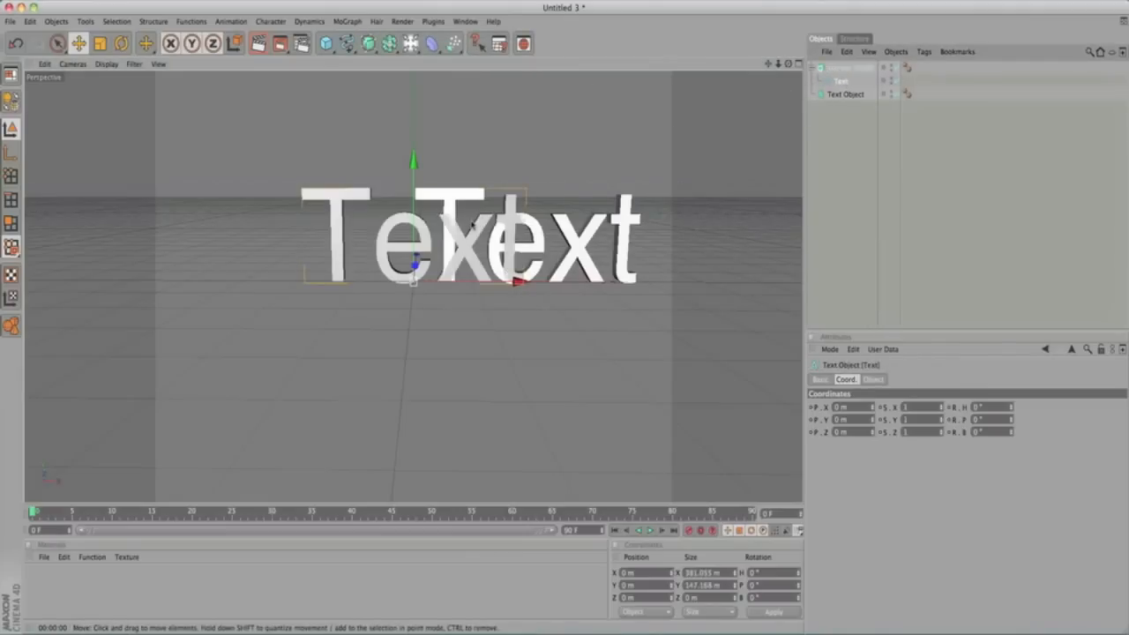
{"action": "left_click_drag", "start_coordinate": [412, 250], "coordinate": [413, 282]}
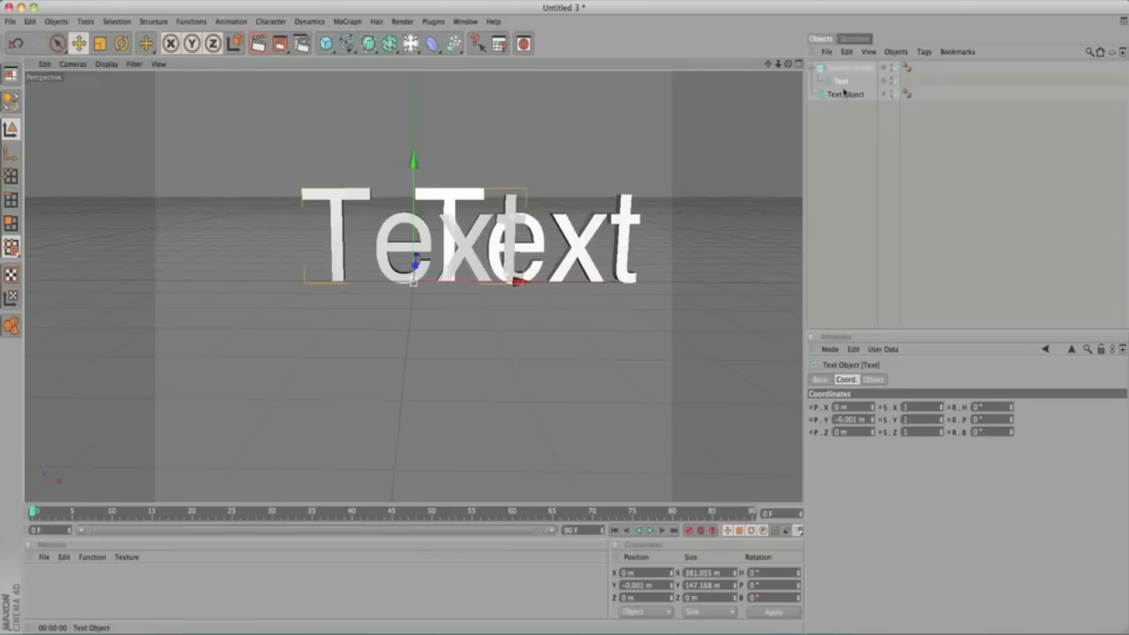
Step: Delete the Extrude NURBS together with its nested text spline, and select the MoGraph Text Object
{"action": "left_click", "coordinate": [354, 22]}
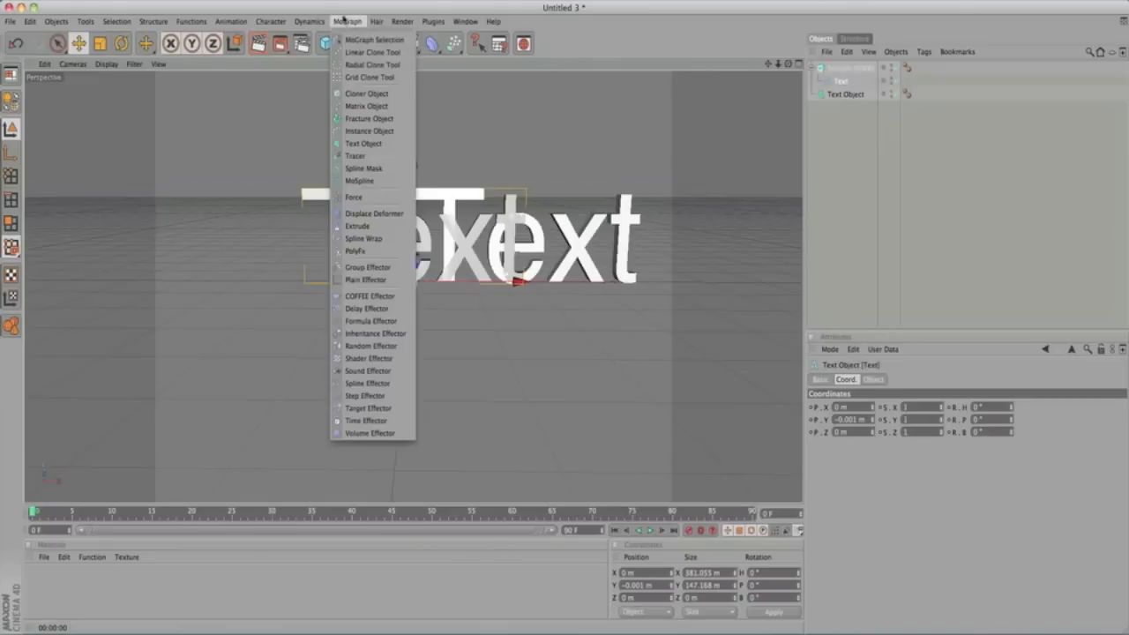
{"action": "left_click", "coordinate": [349, 23]}
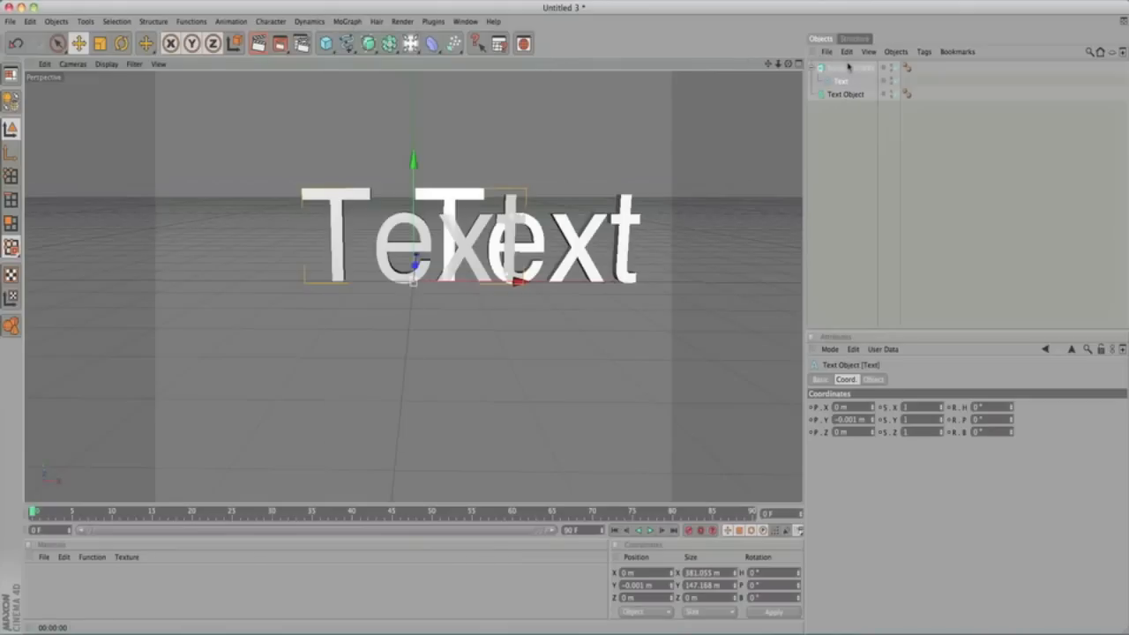
{"action": "left_click_drag", "start_coordinate": [849, 67], "coordinate": [849, 67]}
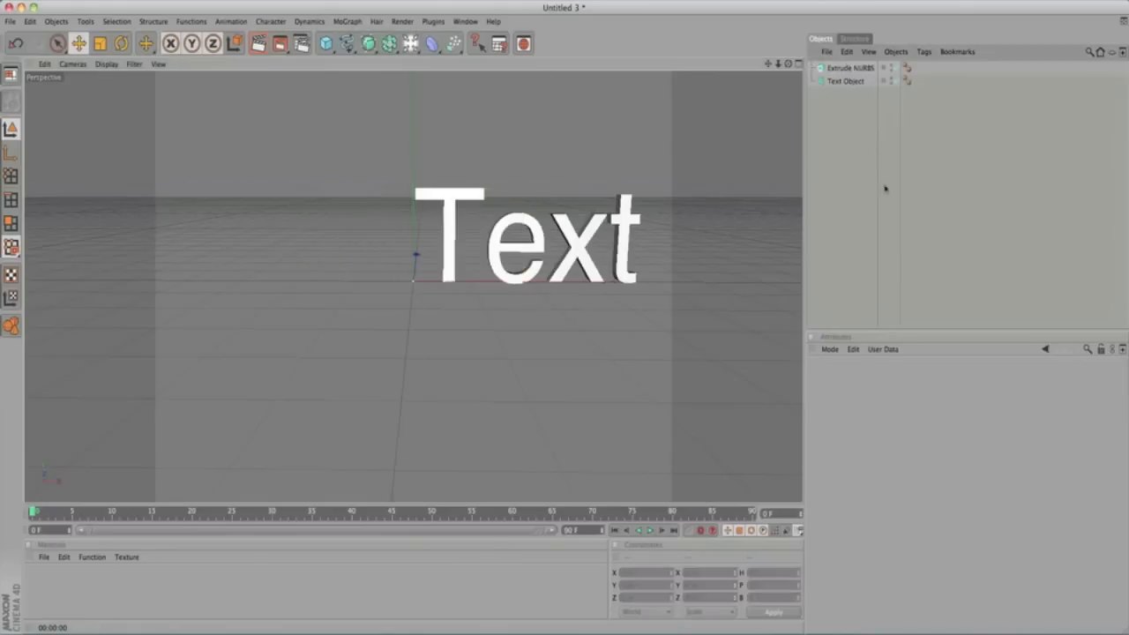
{"action": "left_click", "coordinate": [847, 82]}
{"action": "left_click", "coordinate": [846, 69]}
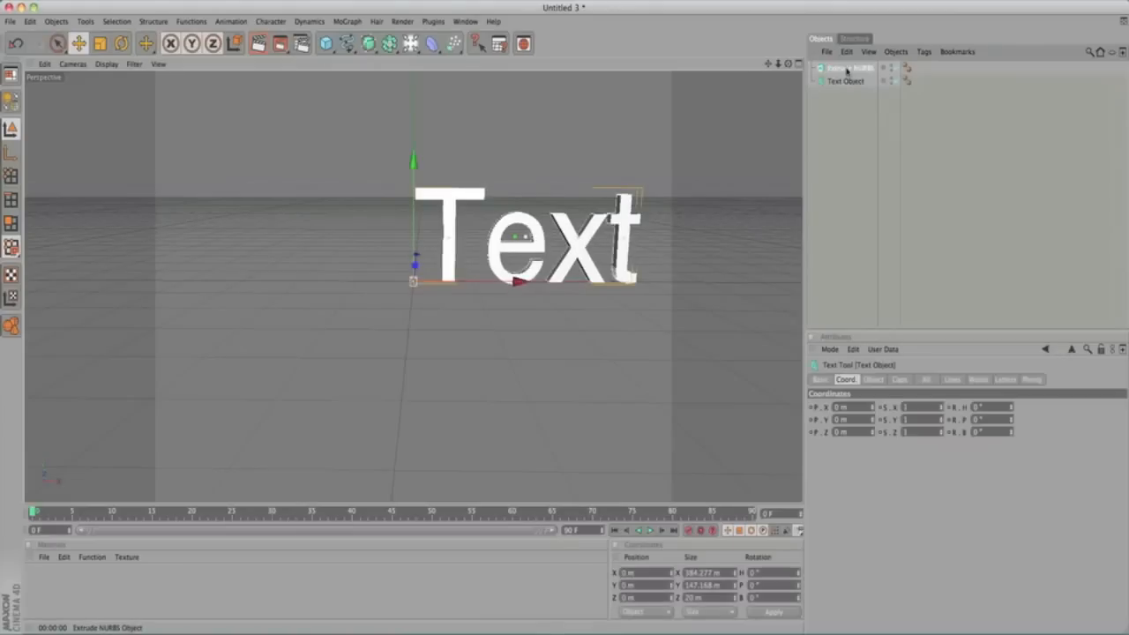
{"action": "key", "text": "Delete"}
{"action": "left_click", "coordinate": [846, 69]}
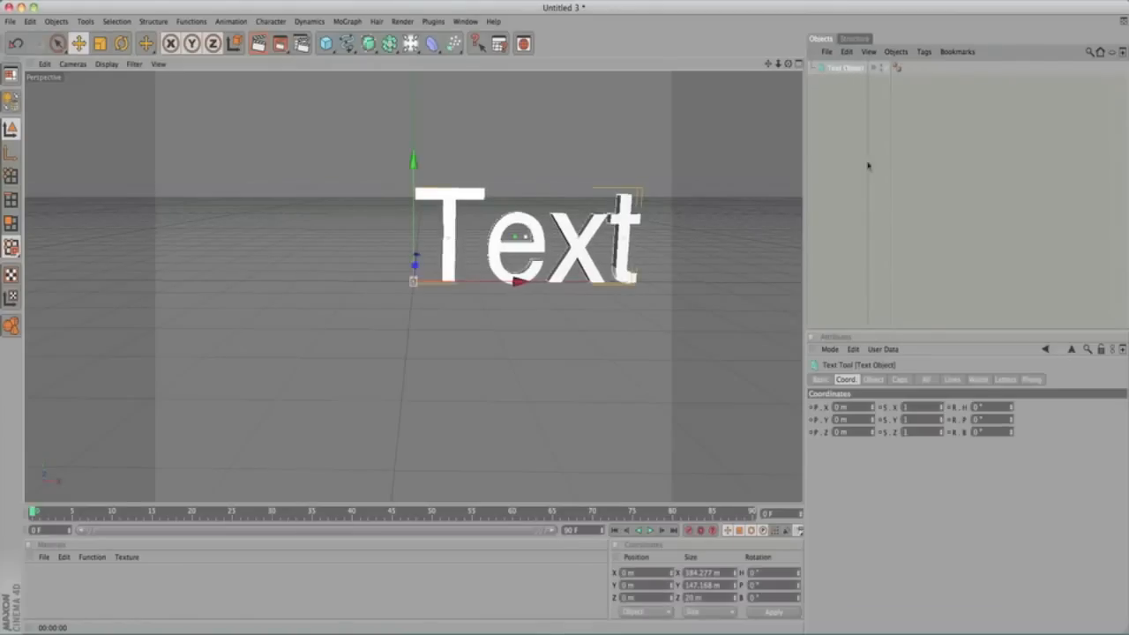
Step: Set the Text Object's alignment to Middle and change its text to J4P
{"action": "left_click", "coordinate": [868, 380]}
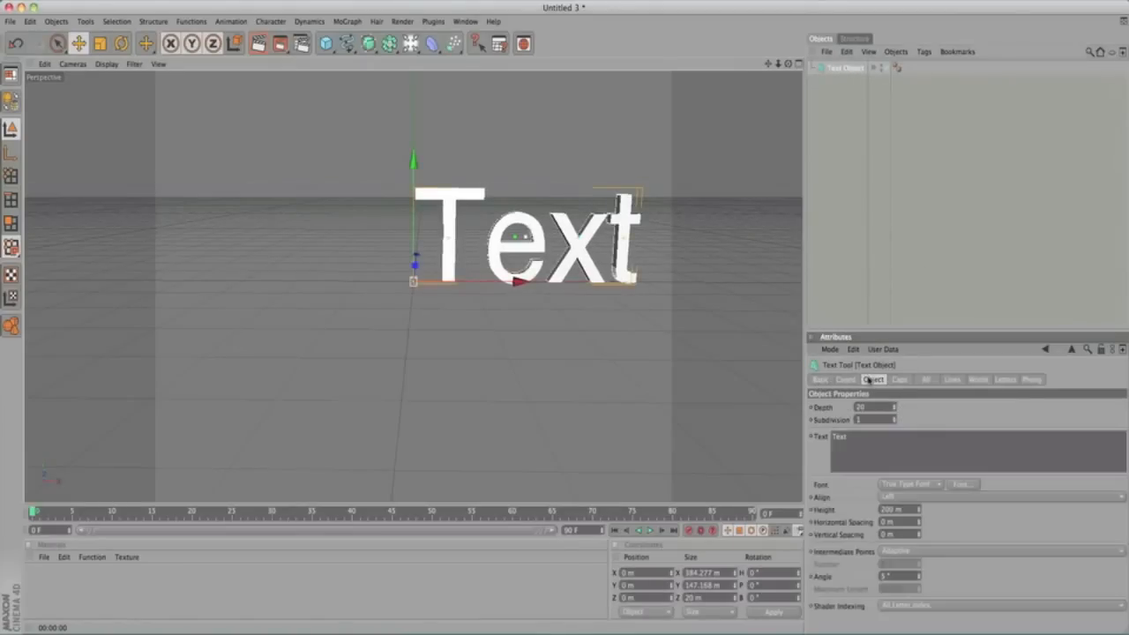
{"action": "left_click", "coordinate": [939, 497]}
{"action": "left_click", "coordinate": [894, 521]}
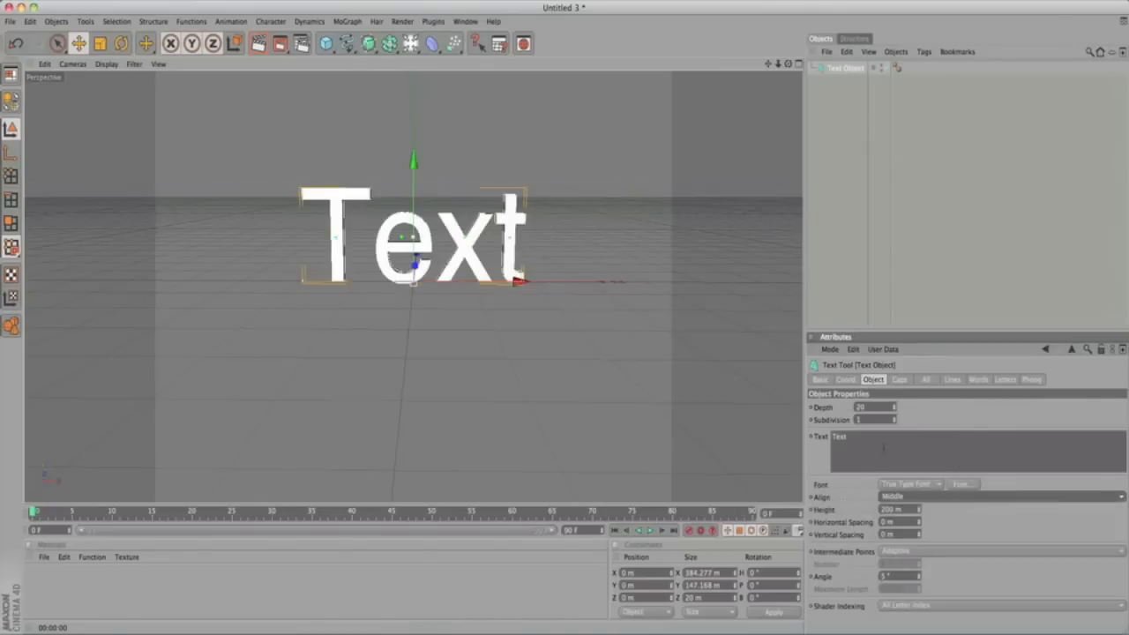
{"action": "left_click_drag", "start_coordinate": [882, 448], "coordinate": [825, 438]}
{"action": "type", "text": "Jeff"}
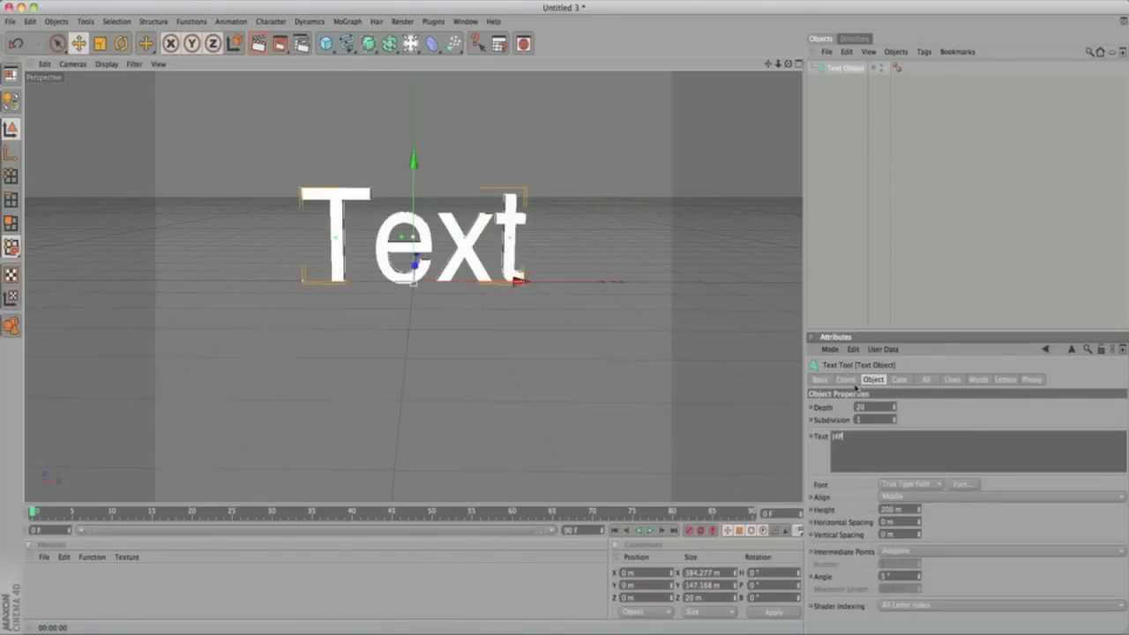
{"action": "left_click", "coordinate": [975, 412]}
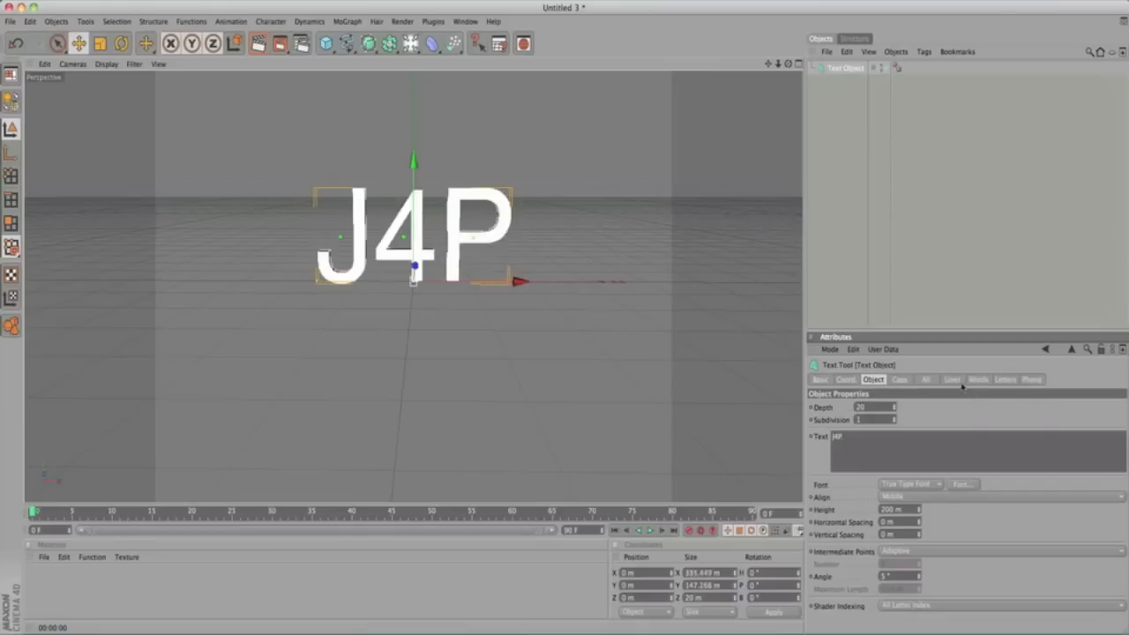
Step: Deepen the J4P text by setting its Z scale to 2.43
{"action": "left_click", "coordinate": [845, 380]}
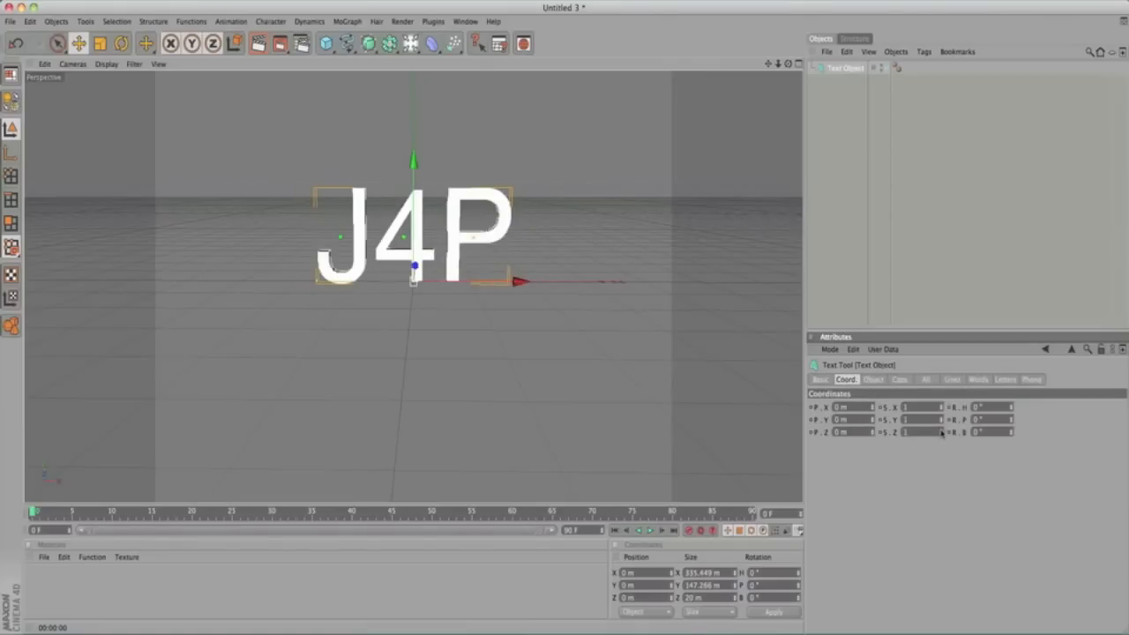
{"action": "left_click_drag", "start_coordinate": [942, 433], "coordinate": [942, 432]}
{"action": "left_click_drag", "start_coordinate": [787, 63], "coordinate": [840, 71]}
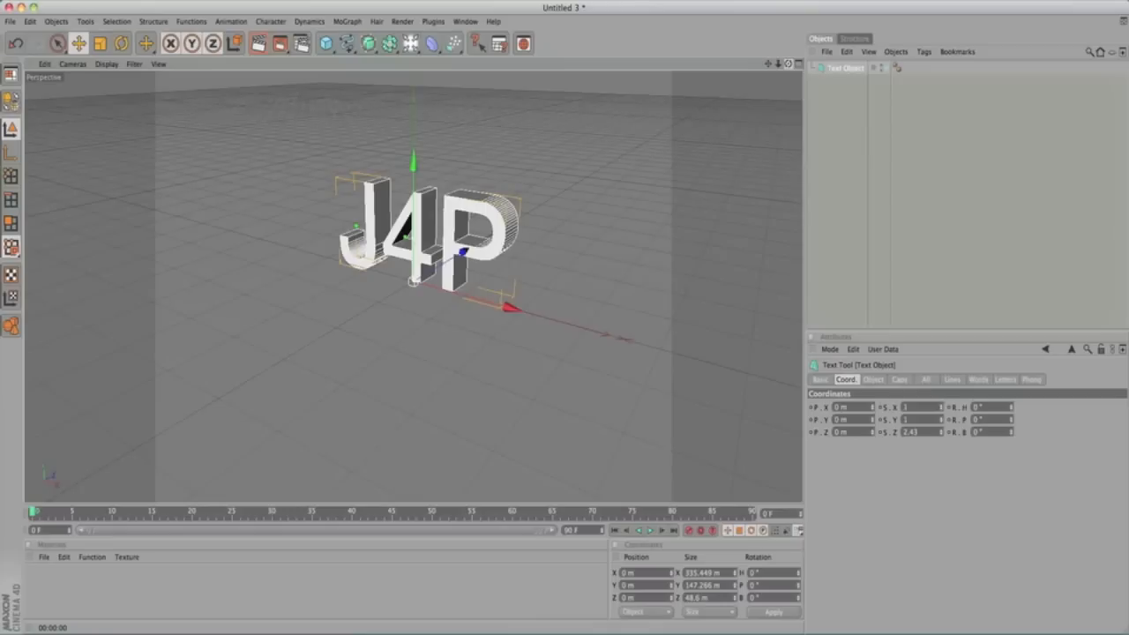
{"action": "left_click_drag", "start_coordinate": [788, 63], "coordinate": [765, 49]}
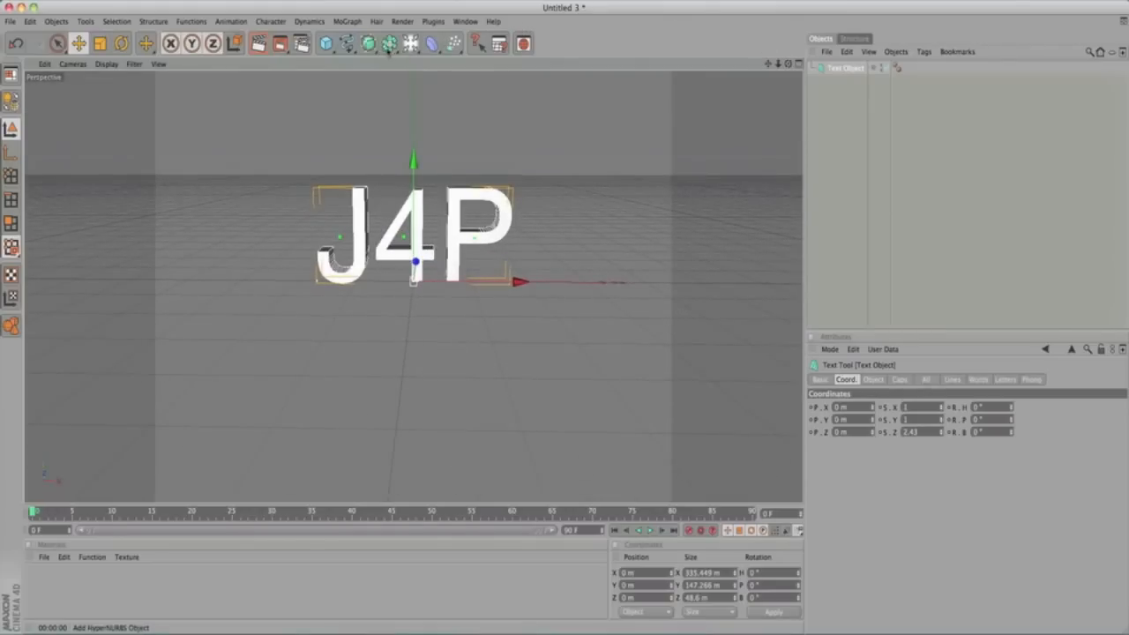
Step: Create a new material and open it for editing
{"action": "left_click", "coordinate": [39, 590]}
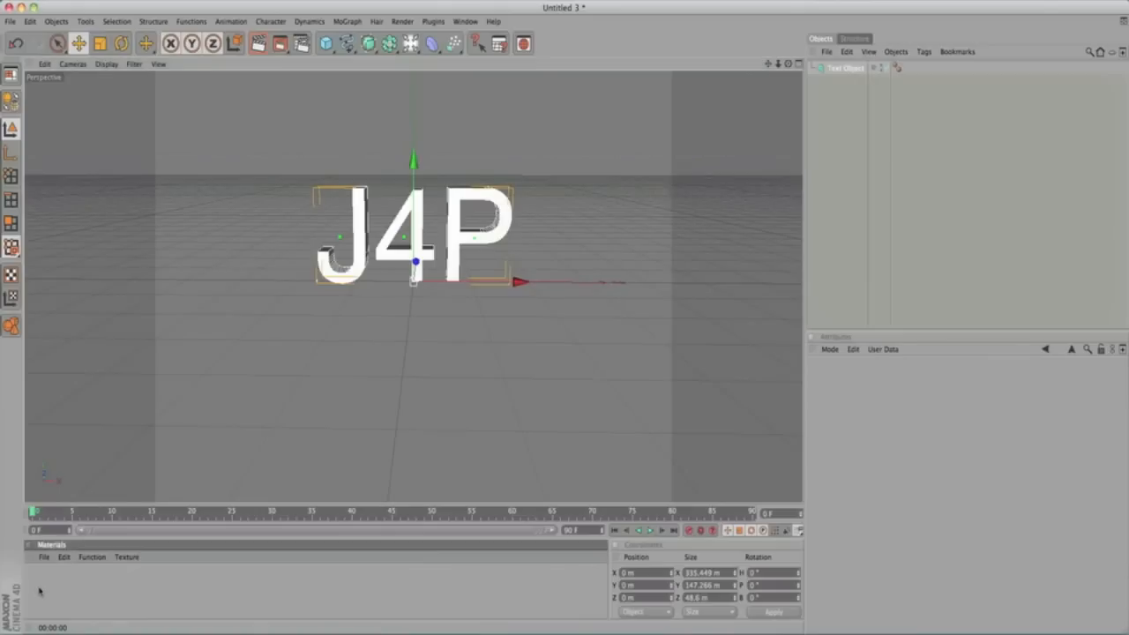
{"action": "double_click", "coordinate": [39, 590]}
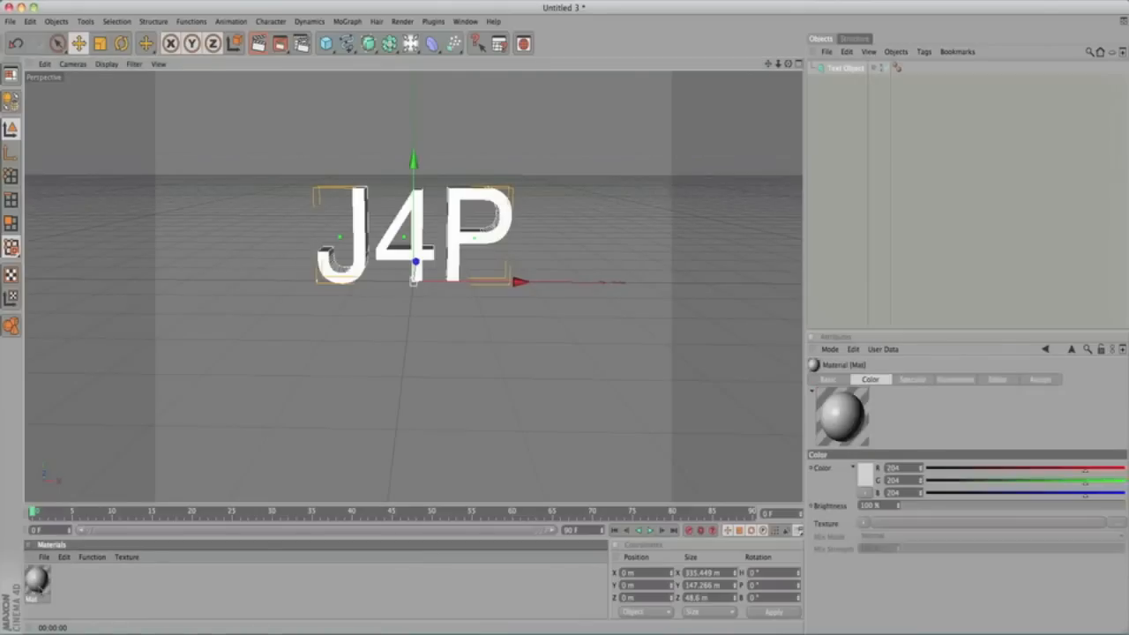
{"action": "double_click", "coordinate": [39, 586]}
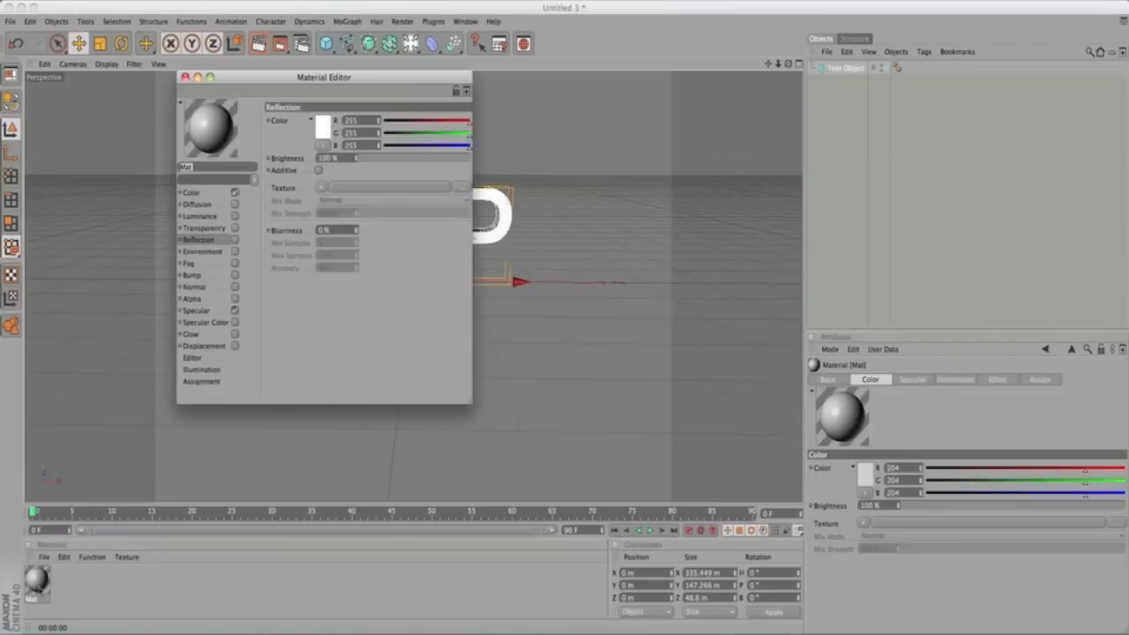
Step: Enable the material's reflection with a light blue colour of R 73, G 205, B 255 and reduce its brightness to just under 50%
{"action": "left_click_drag", "start_coordinate": [454, 124], "coordinate": [431, 125]}
{"action": "left_click_drag", "start_coordinate": [467, 134], "coordinate": [409, 126]}
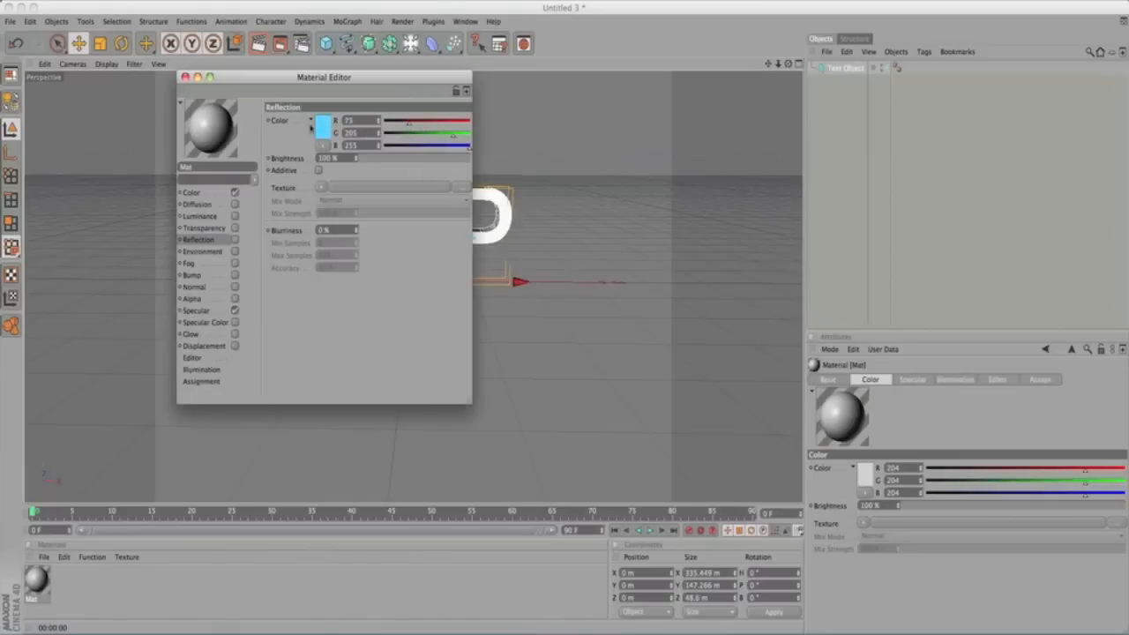
{"action": "left_click", "coordinate": [234, 239]}
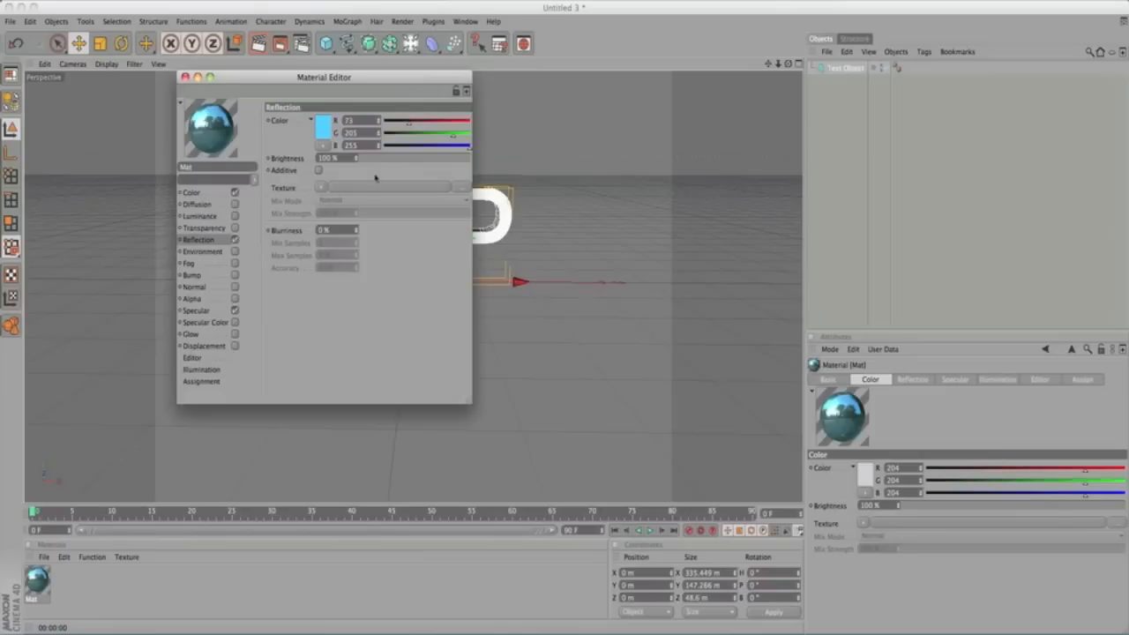
{"action": "left_click_drag", "start_coordinate": [377, 159], "coordinate": [402, 166]}
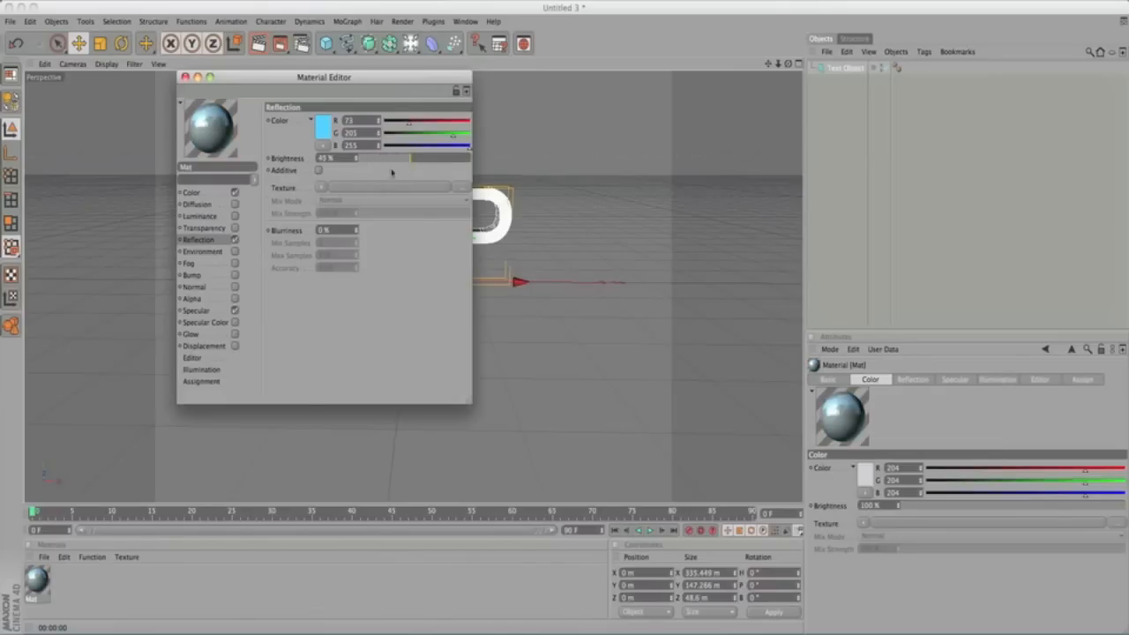
Step: Set the material's base colour to a violet blue of R 88, G 69, B 255 and close the material editor
{"action": "left_click", "coordinate": [209, 193]}
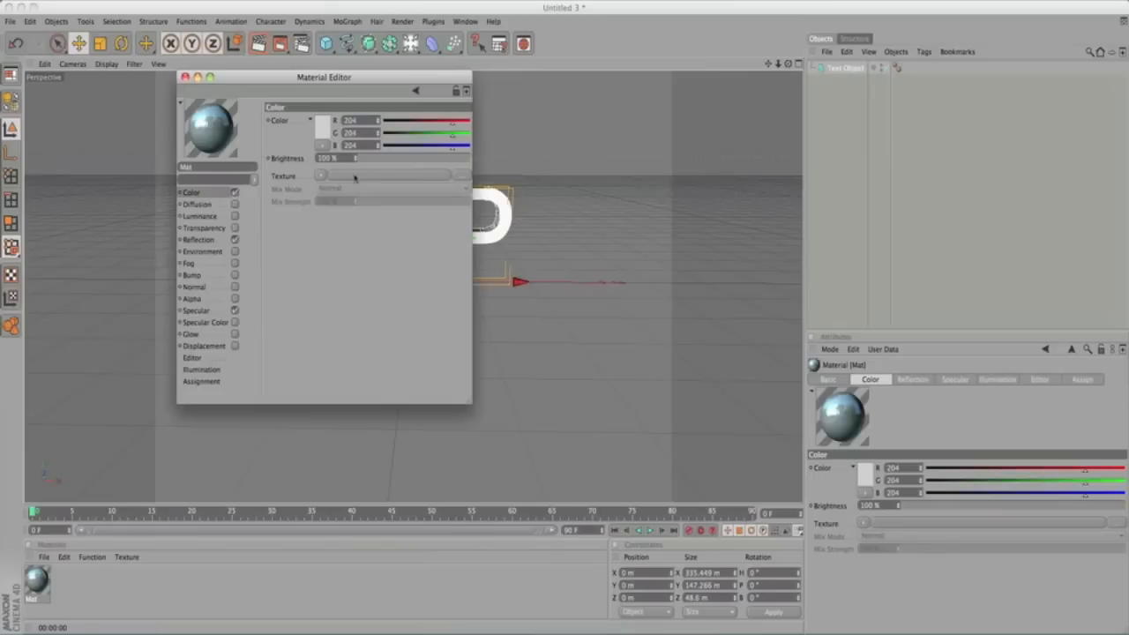
{"action": "left_click", "coordinate": [469, 147]}
{"action": "left_click_drag", "start_coordinate": [453, 133], "coordinate": [412, 125]}
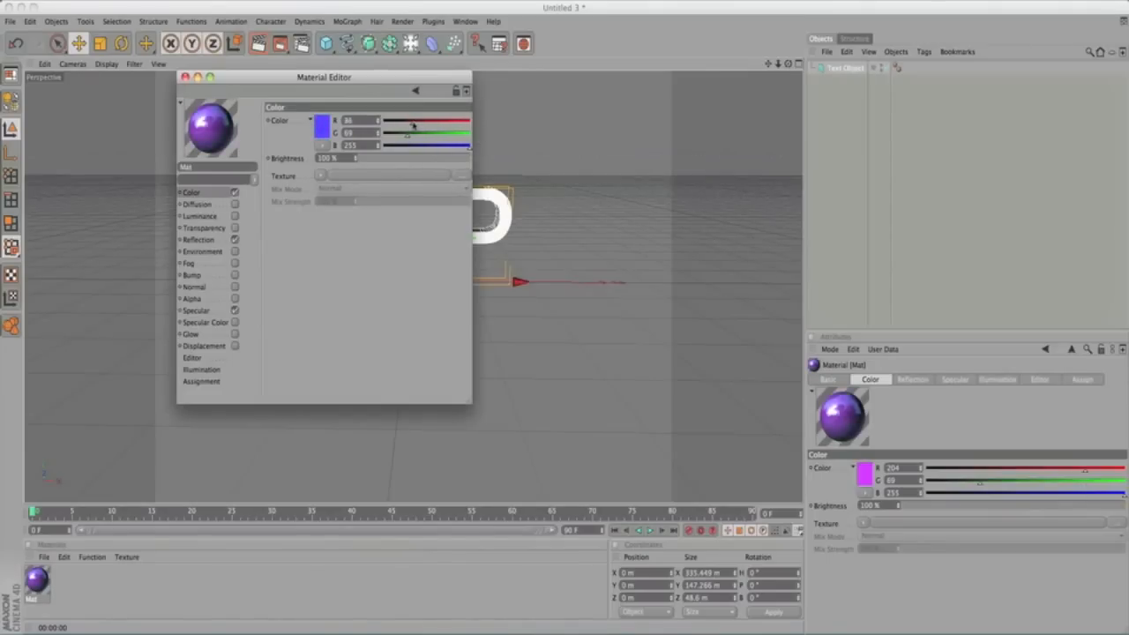
{"action": "left_click", "coordinate": [184, 77]}
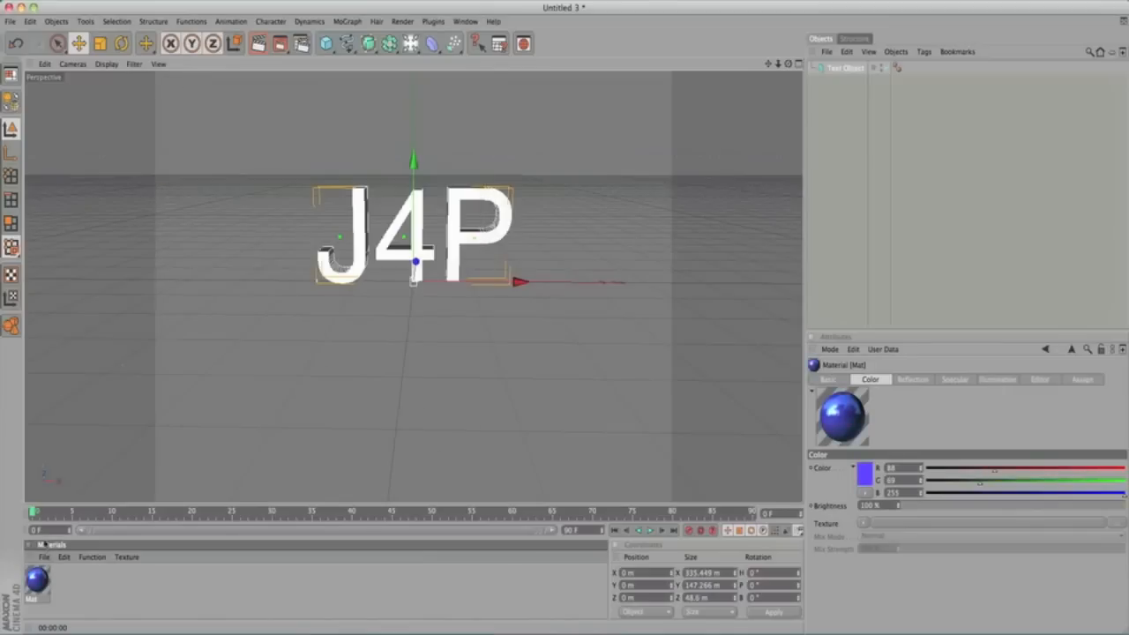
Step: Apply the blue material to the J4P text object and render the active view
{"action": "left_click_drag", "start_coordinate": [36, 579], "coordinate": [838, 71]}
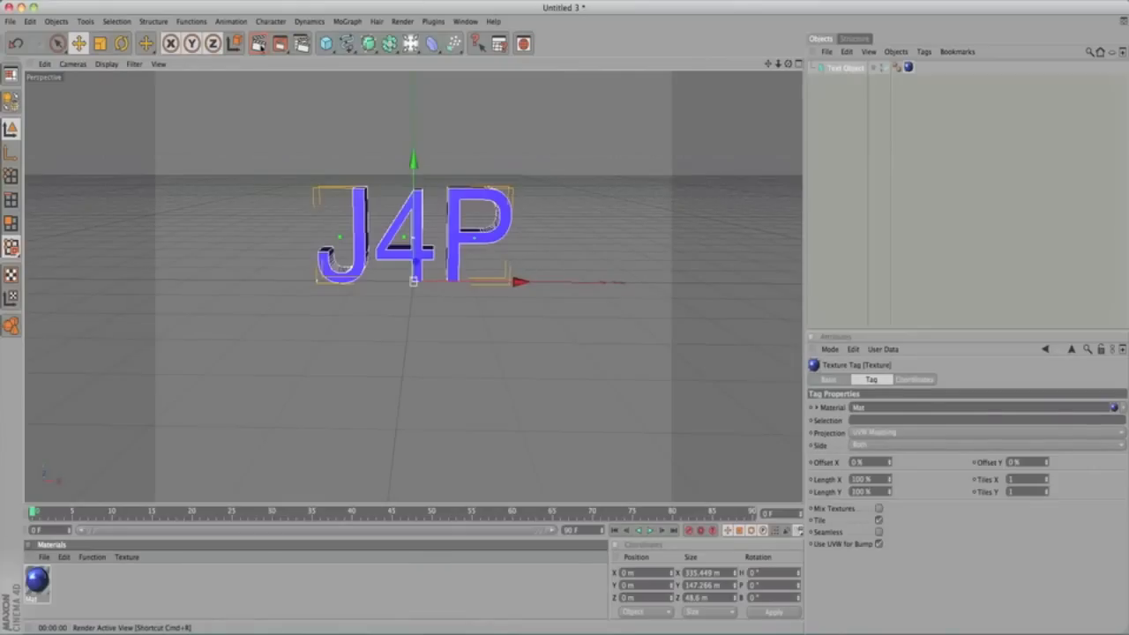
{"action": "left_click", "coordinate": [259, 43]}
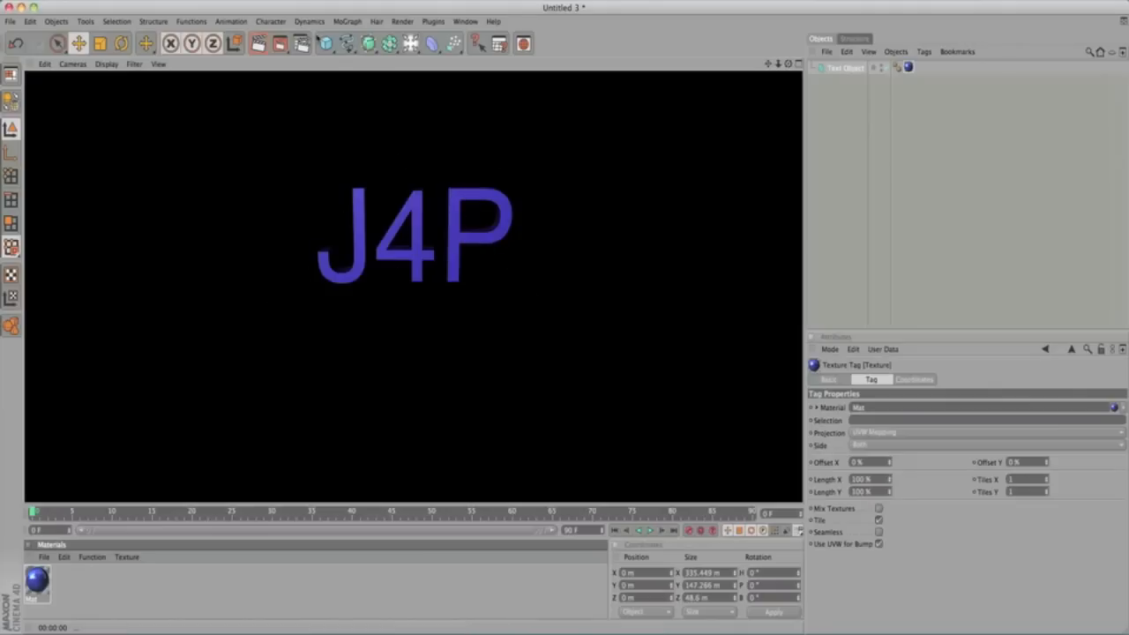
Step: Add a plane as the floor beneath the text and set its X, Y and Z scale to 10000000
{"action": "left_click", "coordinate": [325, 44]}
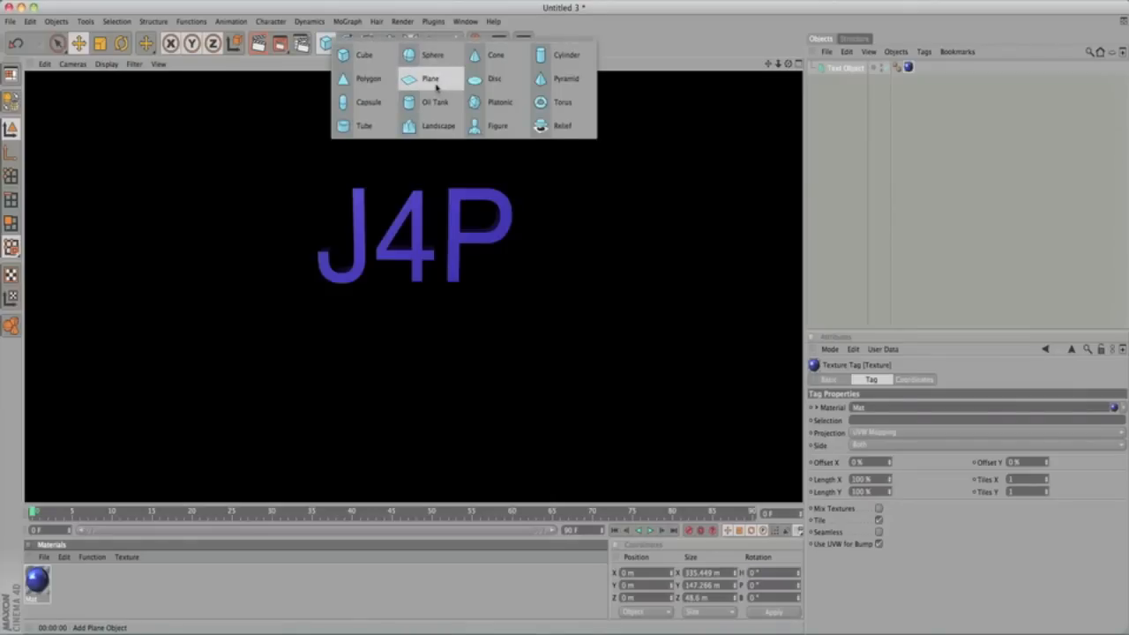
{"action": "left_click", "coordinate": [431, 78]}
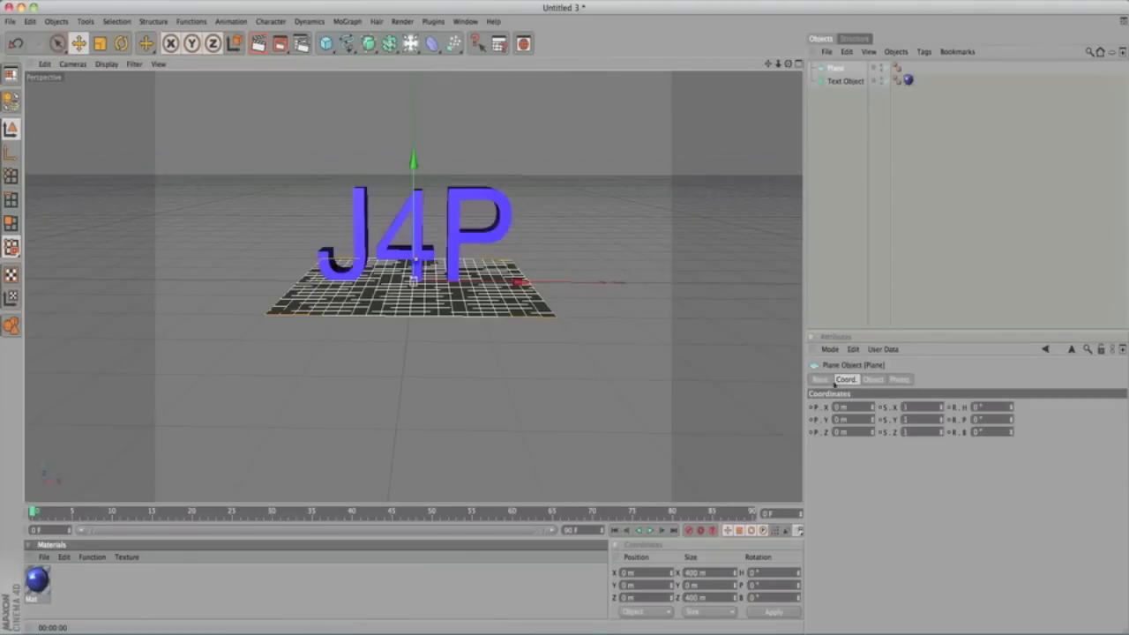
{"action": "left_click", "coordinate": [923, 407]}
{"action": "type", "text": "0000000"}
{"action": "key", "text": "Return"}
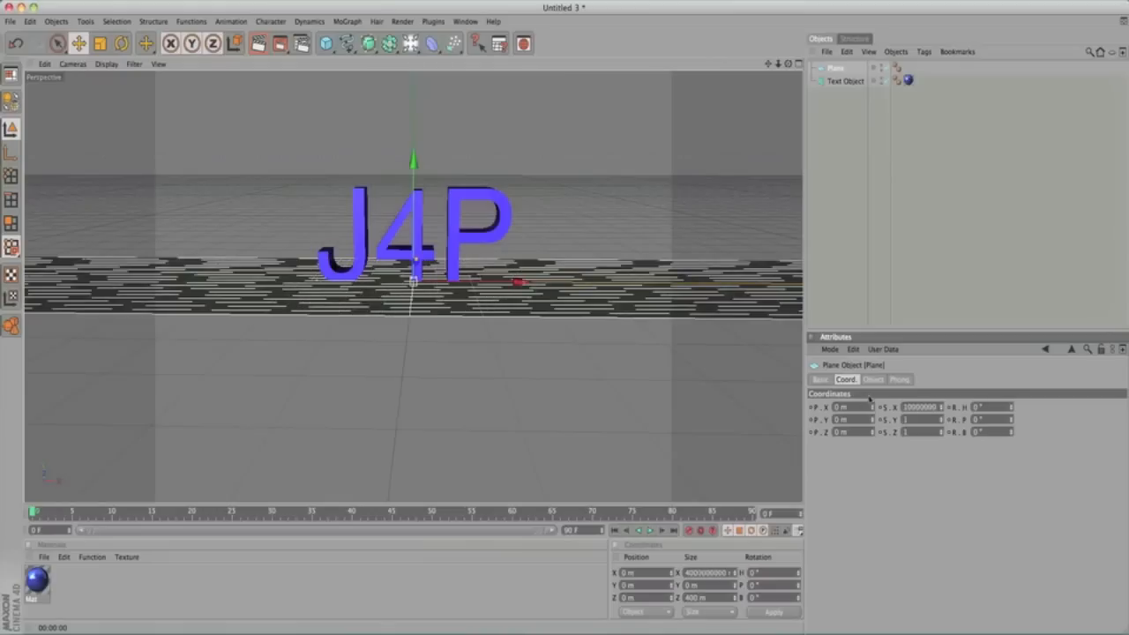
{"action": "left_click", "coordinate": [899, 420]}
{"action": "type", "text": "00000000000000"}
{"action": "key", "text": "Return"}
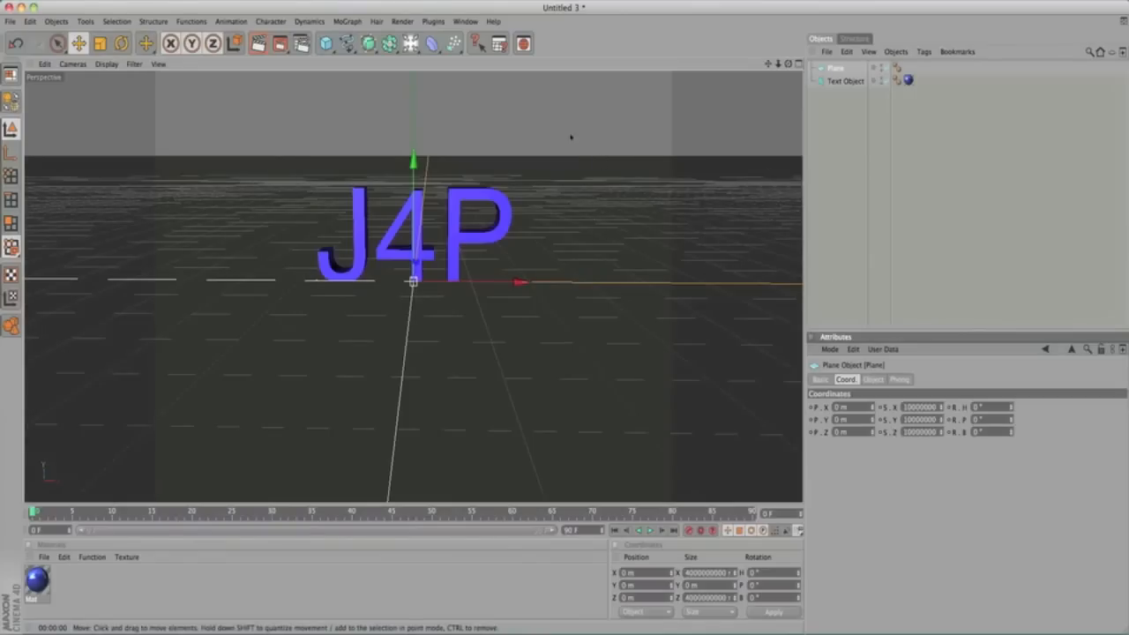
Step: Apply the blue reflective material to the floor plane and render the active view
{"action": "mouse_move", "coordinate": [787, 63]}
{"action": "left_mouse_down"}
{"action": "mouse_move", "coordinate": [785, 36]}
{"action": "mouse_move", "coordinate": [786, 66]}
{"action": "left_mouse_up"}
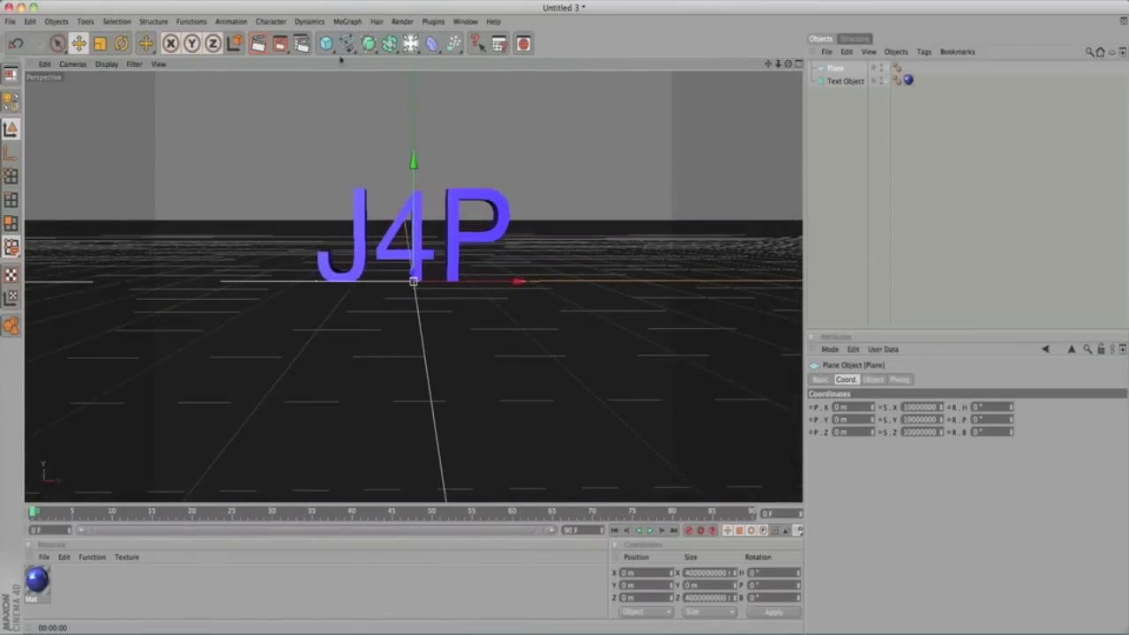
{"action": "left_click", "coordinate": [257, 44]}
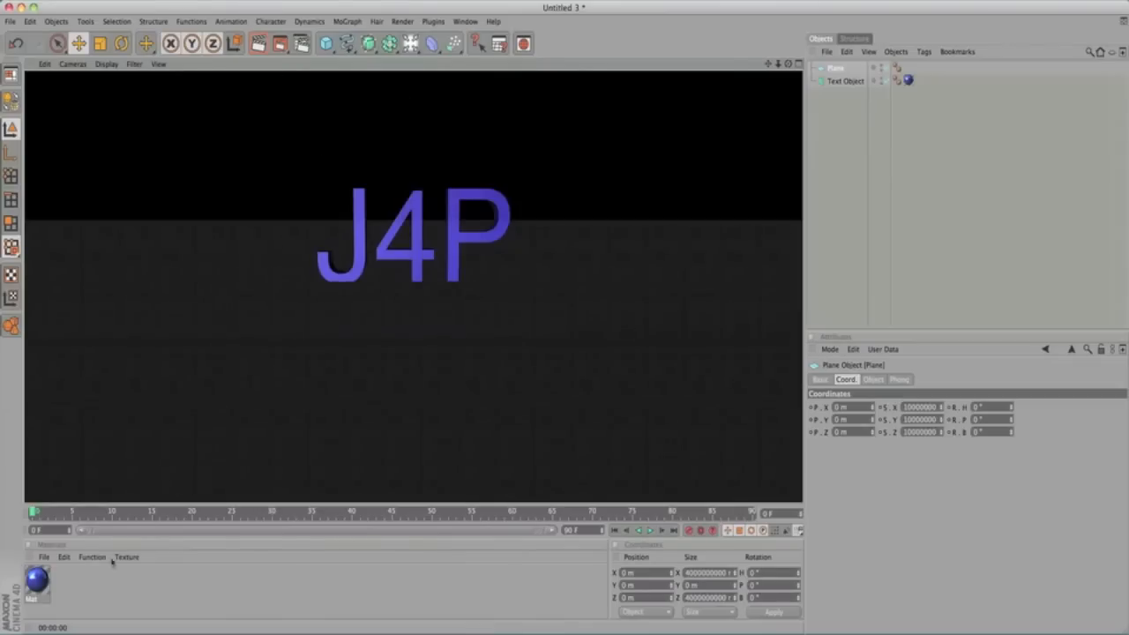
{"action": "left_click", "coordinate": [64, 587]}
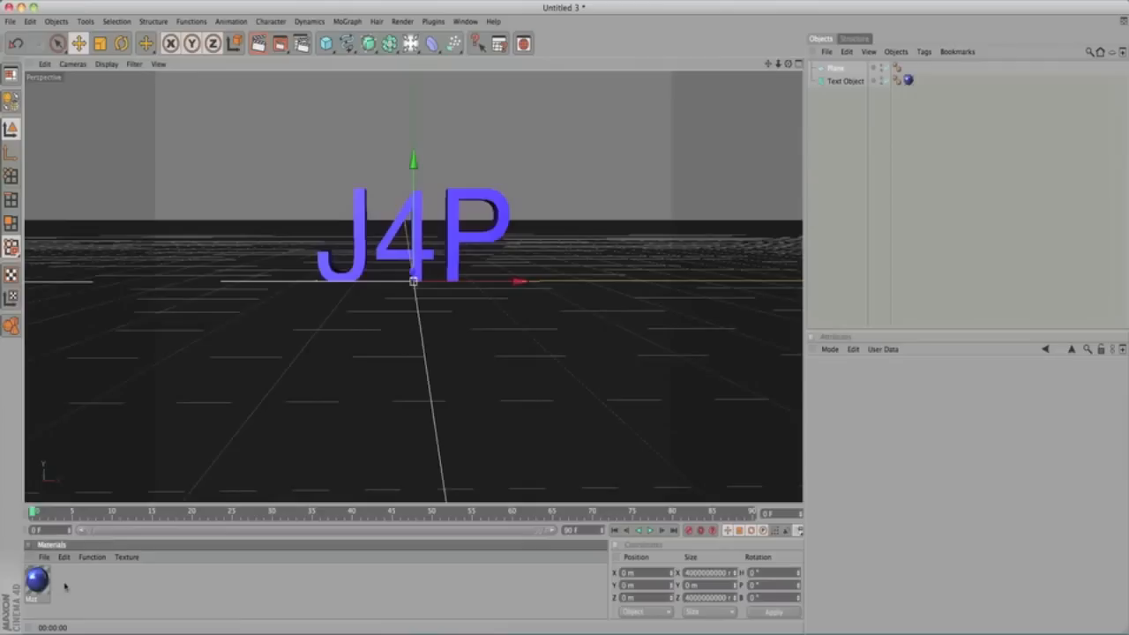
{"action": "left_click_drag", "start_coordinate": [37, 582], "coordinate": [882, 69]}
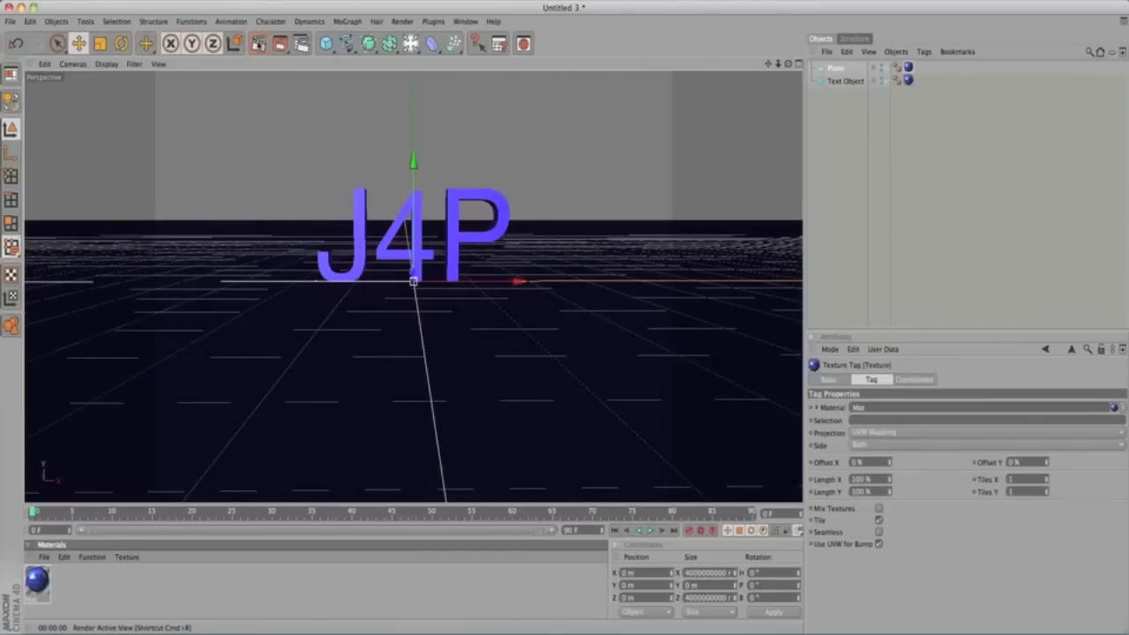
{"action": "left_click", "coordinate": [258, 43]}
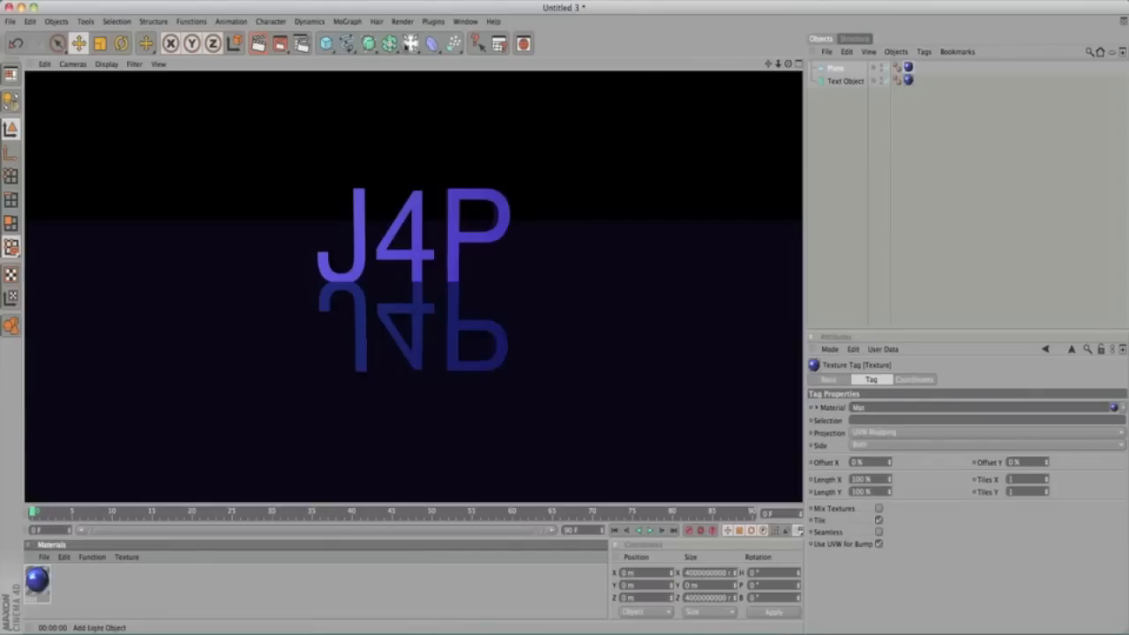
Step: Add a light, place it in front of the text at about X 38, Y 104, Z -135 m, and render the view
{"action": "left_click", "coordinate": [410, 44]}
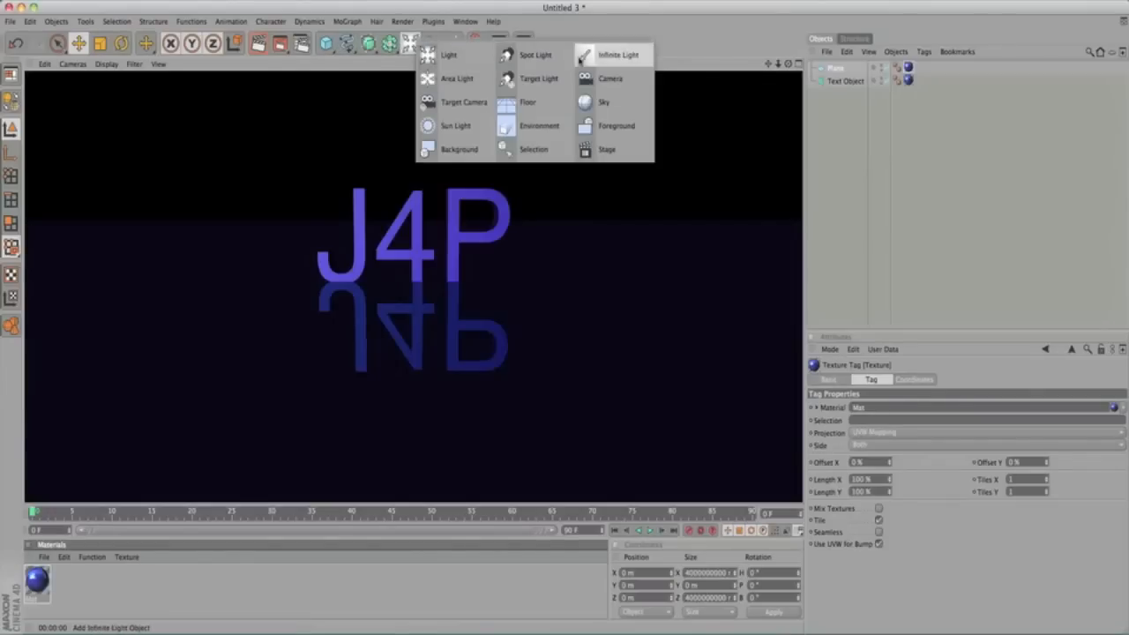
{"action": "left_click", "coordinate": [449, 56]}
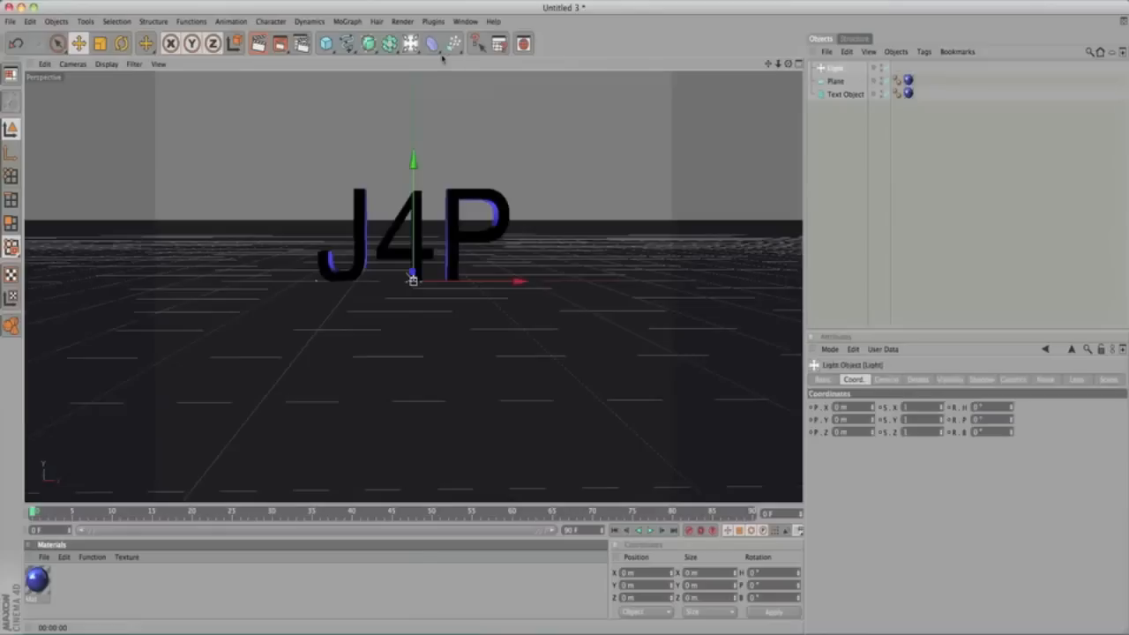
{"action": "left_click_drag", "start_coordinate": [412, 280], "coordinate": [408, 251]}
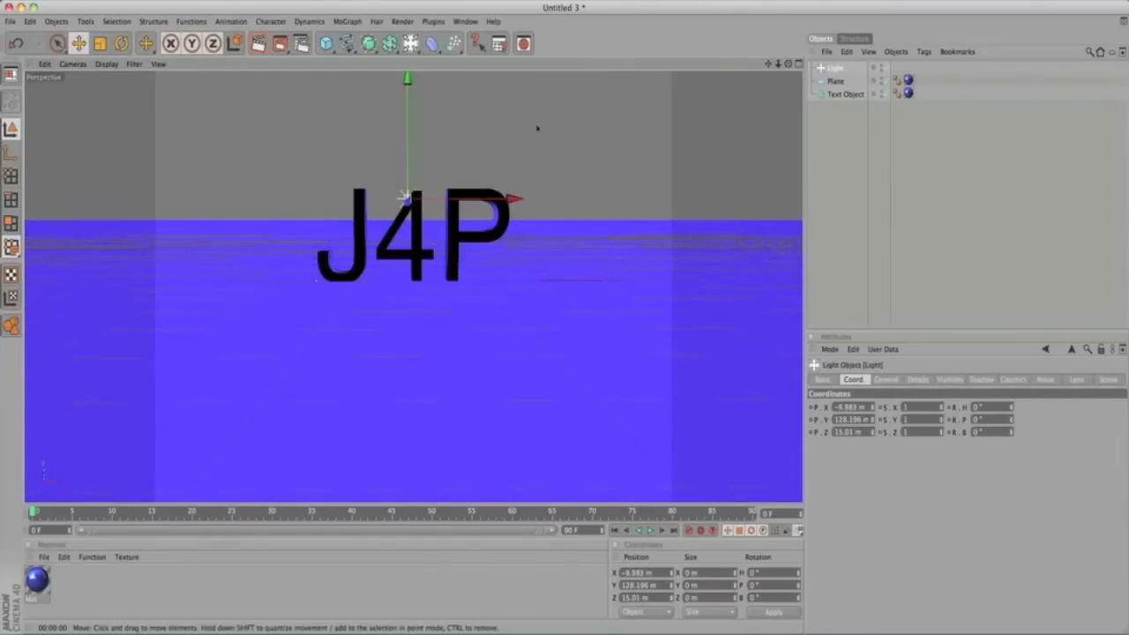
{"action": "left_click_drag", "start_coordinate": [788, 64], "coordinate": [971, 128]}
{"action": "left_click_drag", "start_coordinate": [408, 197], "coordinate": [498, 214]}
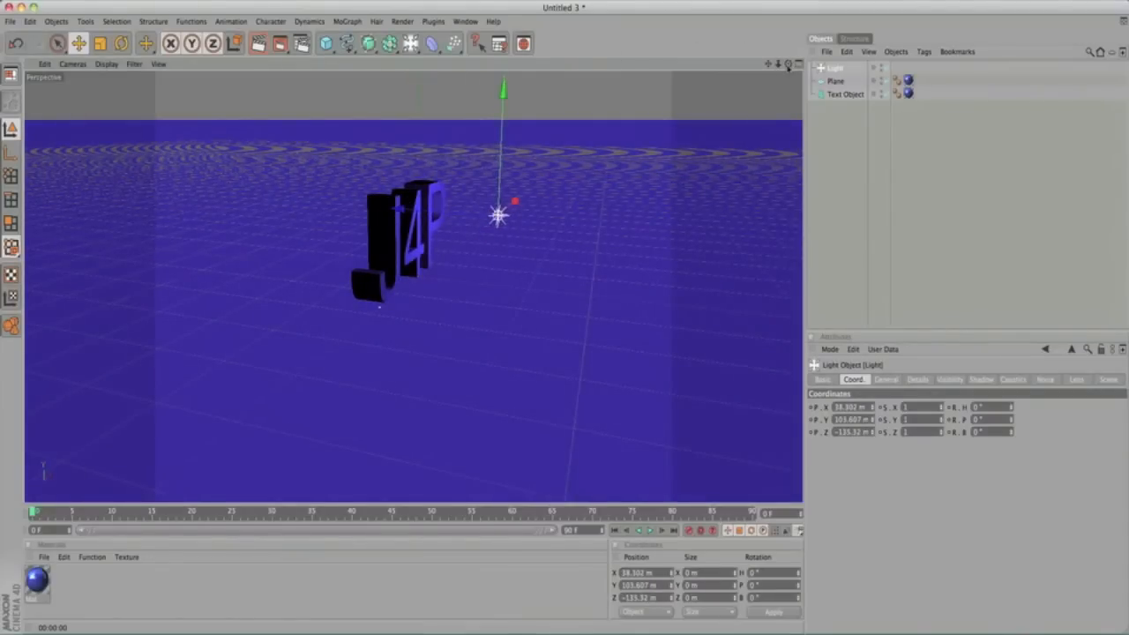
{"action": "mouse_move", "coordinate": [788, 65]}
{"action": "left_mouse_down"}
{"action": "mouse_move", "coordinate": [671, 97]}
{"action": "mouse_move", "coordinate": [776, 66]}
{"action": "left_mouse_up"}
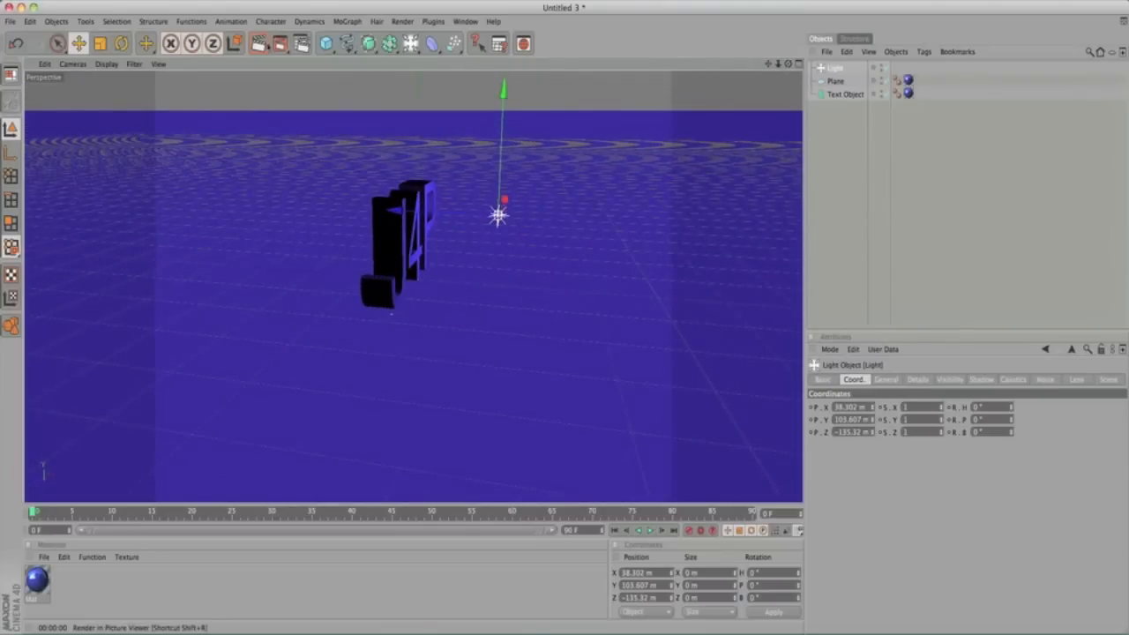
{"action": "left_click", "coordinate": [259, 43]}
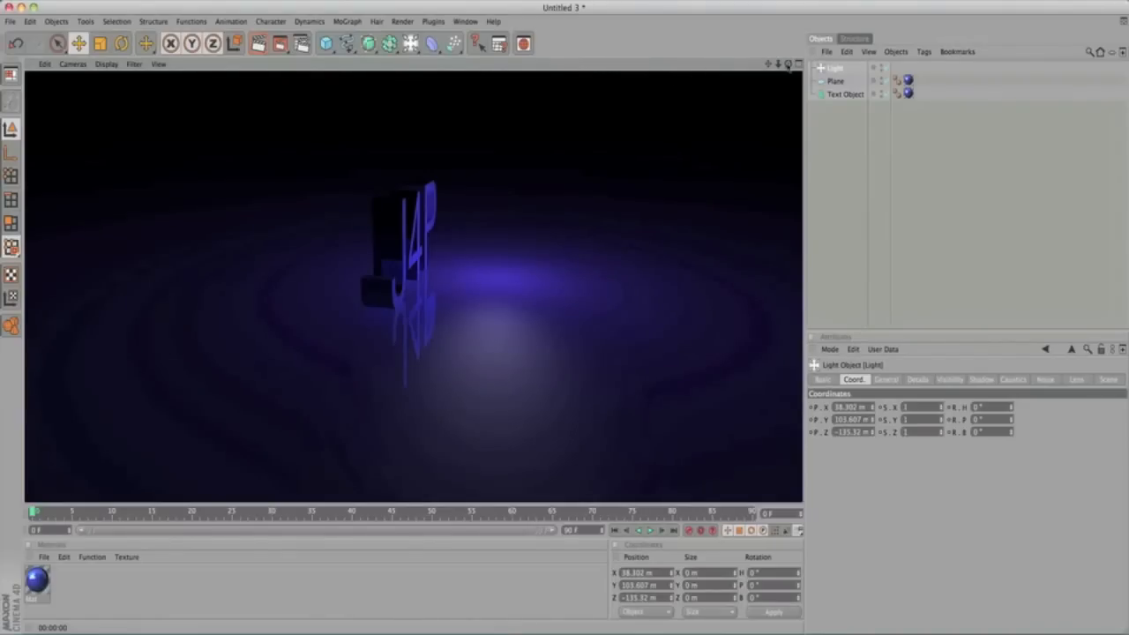
Step: Try multiplying the light by nesting it in a new Array object, and delete the array together with its light
{"action": "left_click_drag", "start_coordinate": [787, 66], "coordinate": [676, 58]}
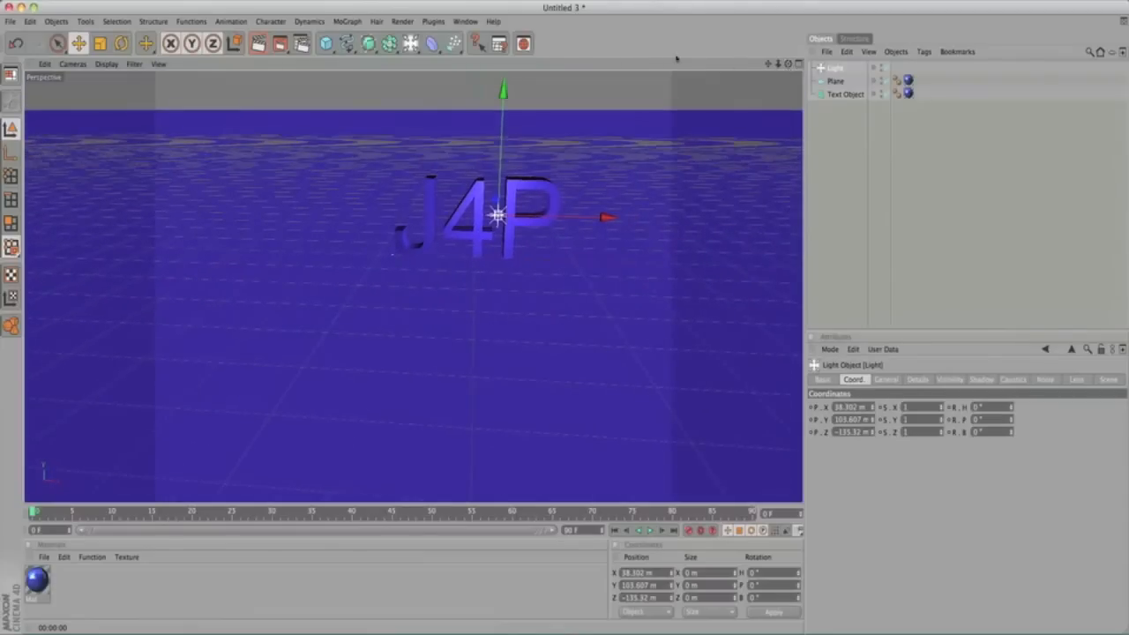
{"action": "left_click", "coordinate": [389, 44]}
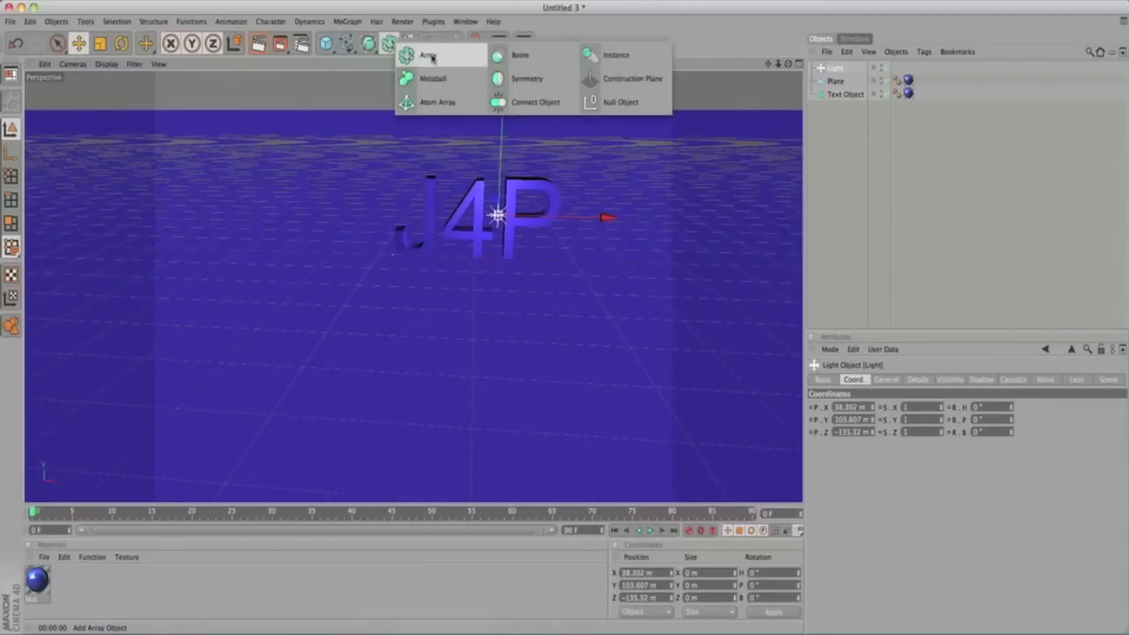
{"action": "left_click", "coordinate": [431, 57]}
{"action": "left_click_drag", "start_coordinate": [835, 81], "coordinate": [835, 69]}
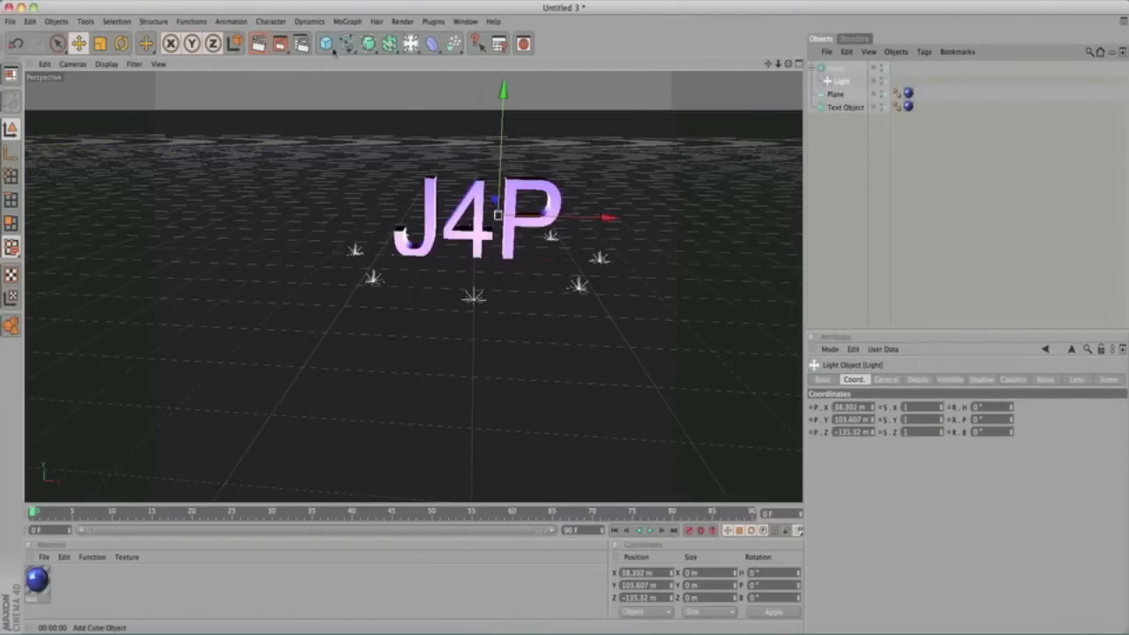
{"action": "left_click", "coordinate": [259, 43]}
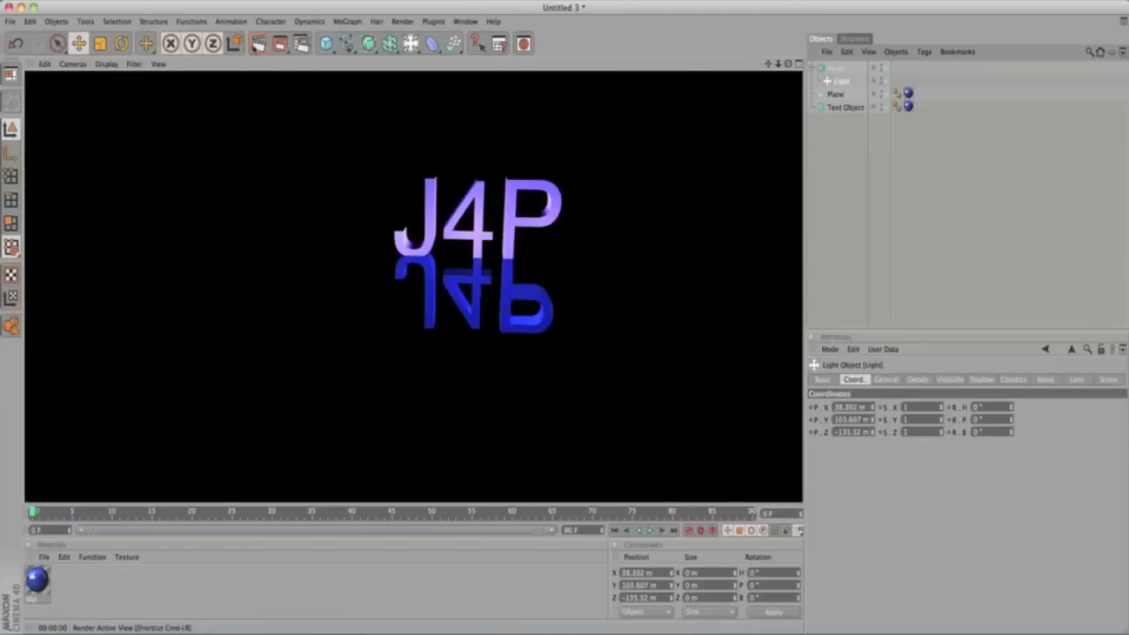
{"action": "left_click", "coordinate": [838, 70]}
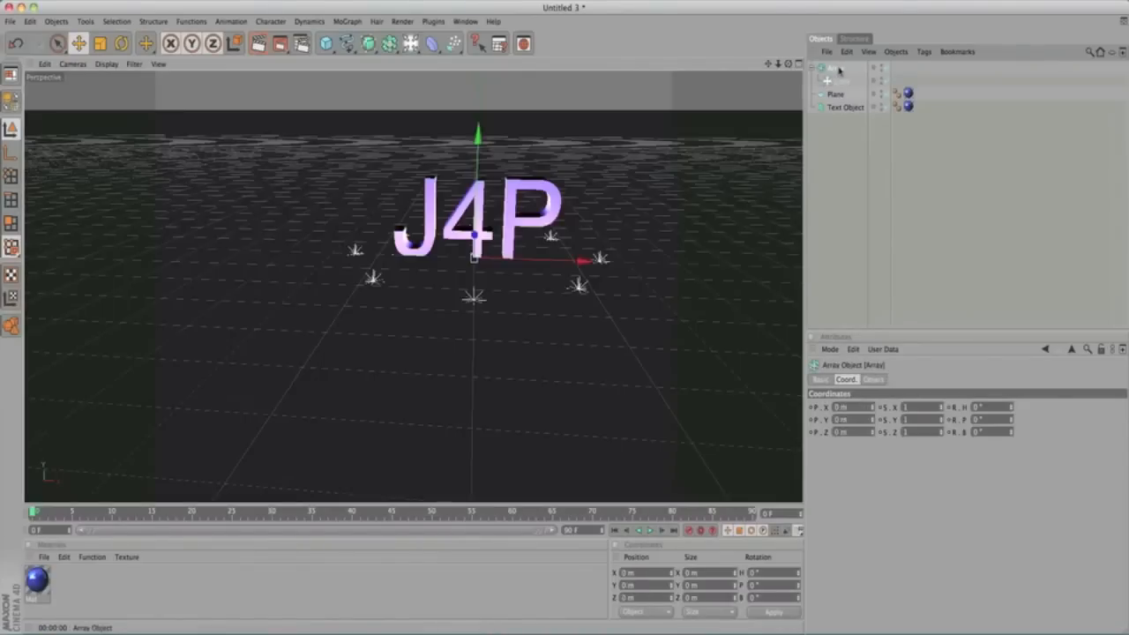
{"action": "key", "text": "Delete"}
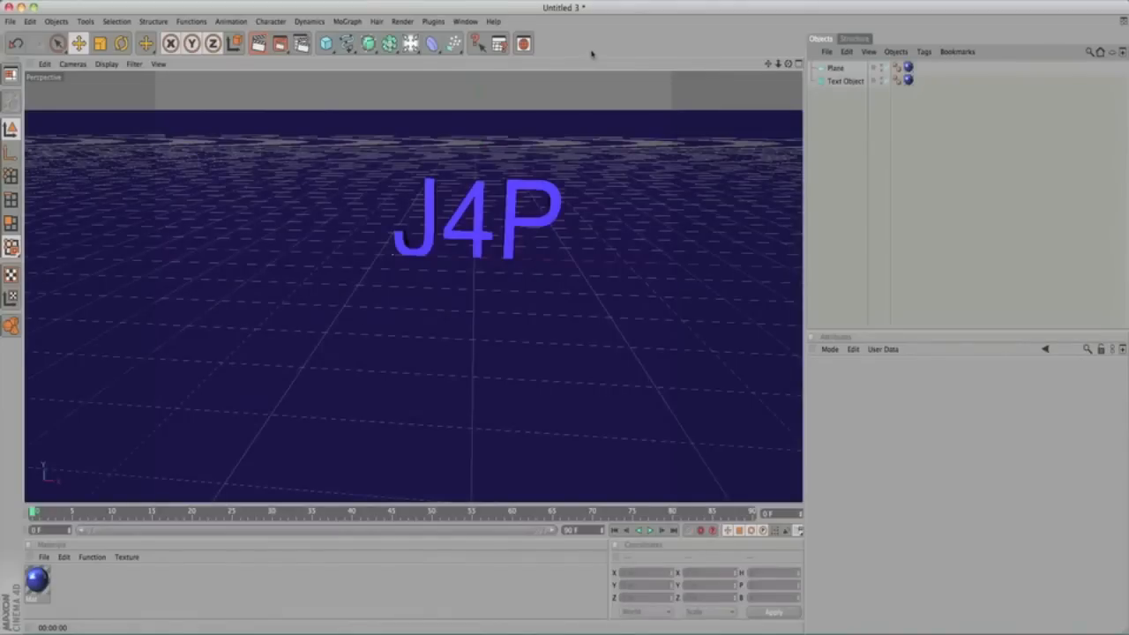
Step: Add a new light, place it in front of the text at about X 53, Y 59, Z -94 m, and render the view
{"action": "left_click", "coordinate": [411, 43]}
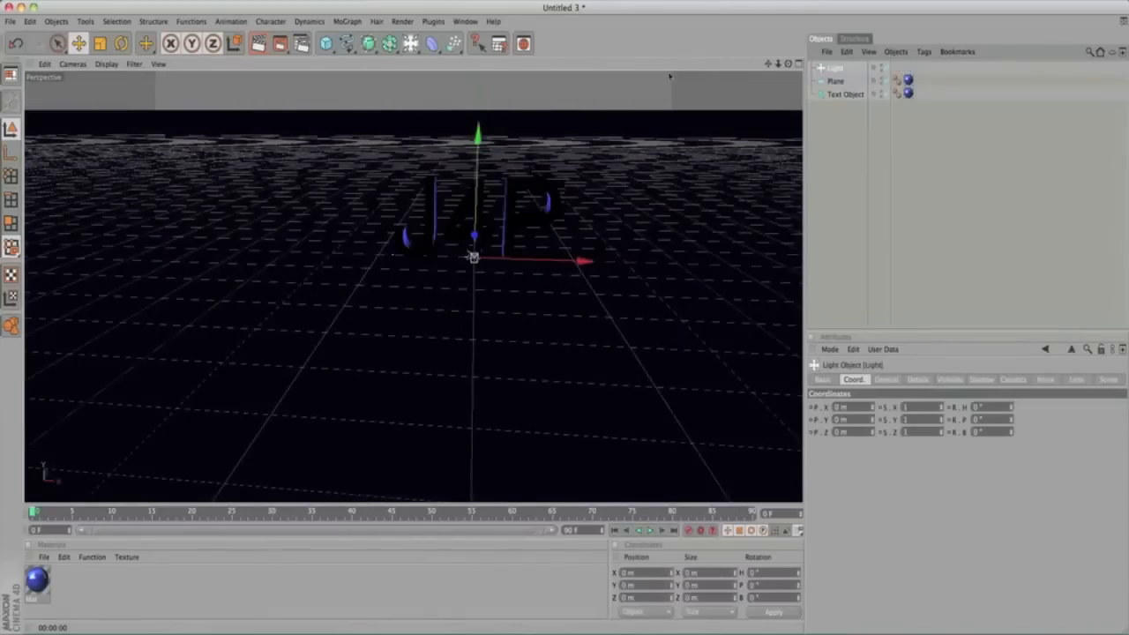
{"action": "mouse_move", "coordinate": [478, 259]}
{"action": "left_mouse_down"}
{"action": "mouse_move", "coordinate": [462, 354]}
{"action": "mouse_move", "coordinate": [466, 255]}
{"action": "mouse_move", "coordinate": [477, 261]}
{"action": "left_mouse_up"}
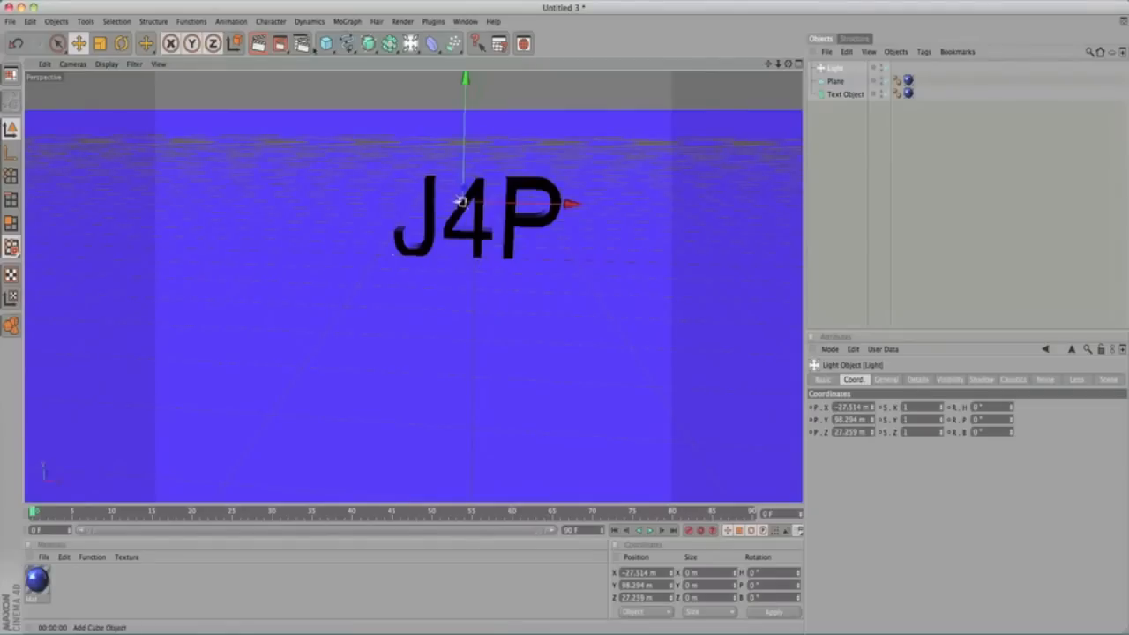
{"action": "left_click", "coordinate": [258, 44]}
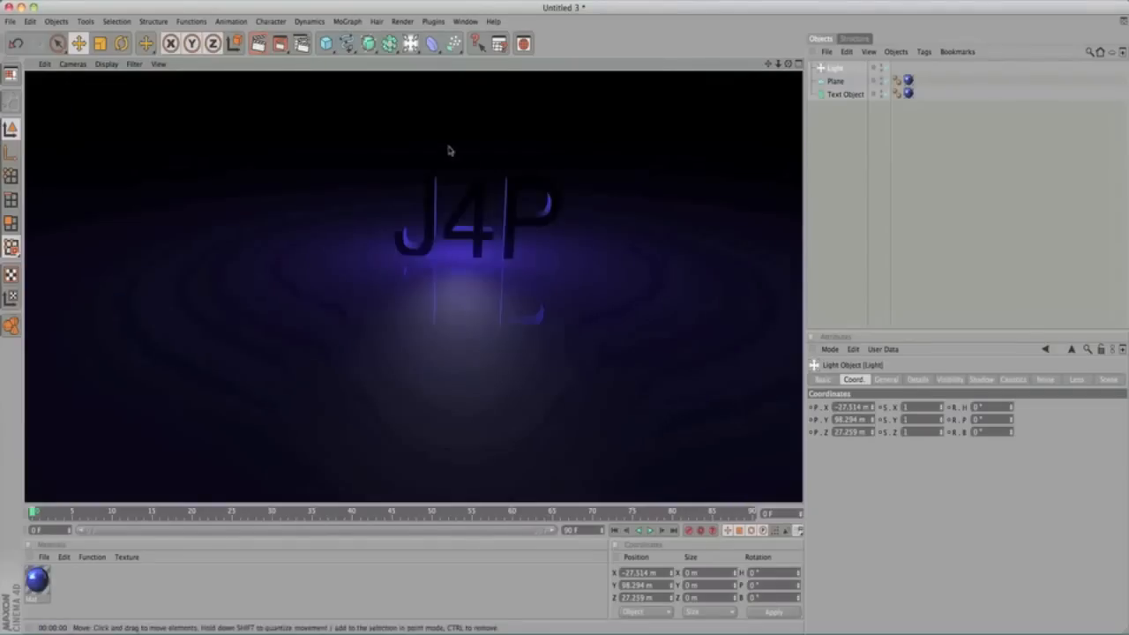
{"action": "left_click_drag", "start_coordinate": [787, 63], "coordinate": [820, 66]}
{"action": "left_click_drag", "start_coordinate": [462, 202], "coordinate": [533, 225]}
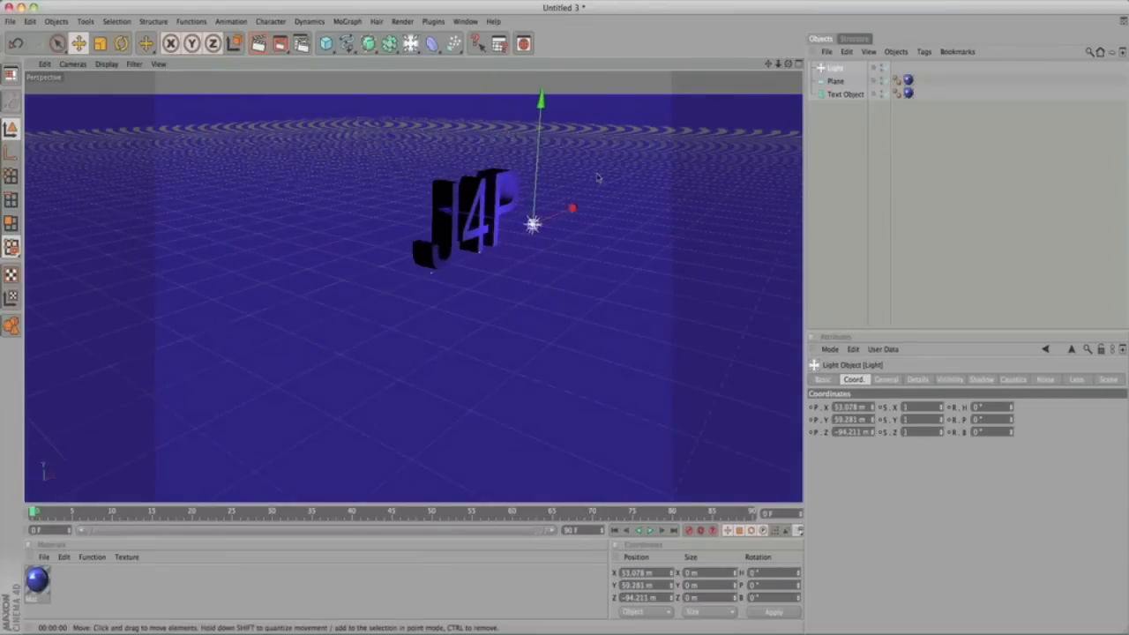
{"action": "left_click", "coordinate": [257, 49]}
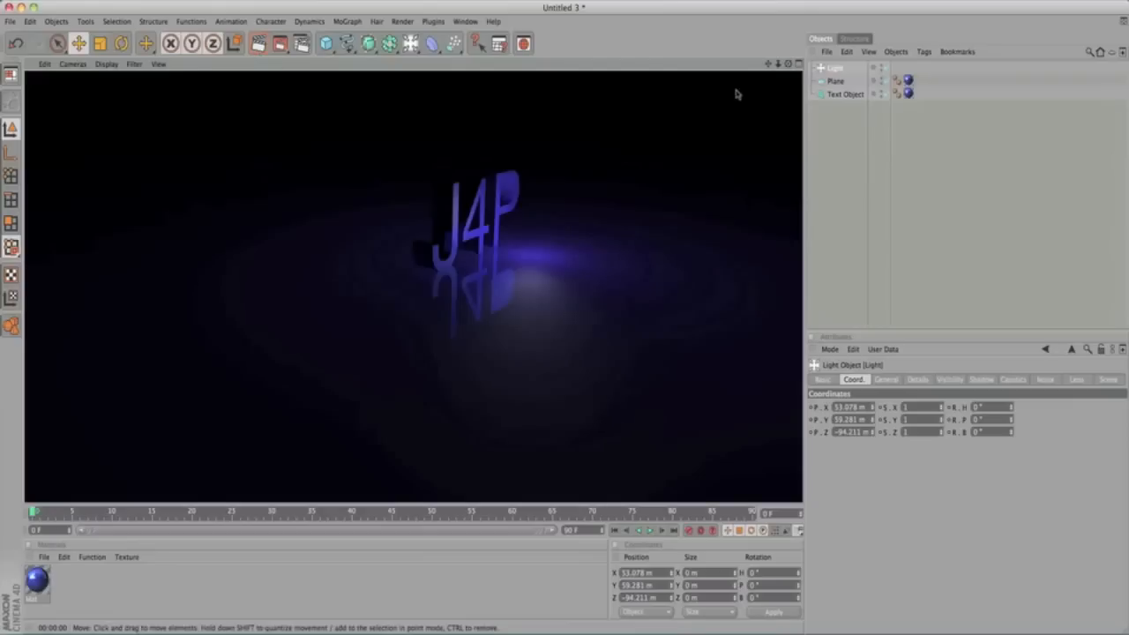
{"action": "left_click_drag", "start_coordinate": [787, 66], "coordinate": [749, 58]}
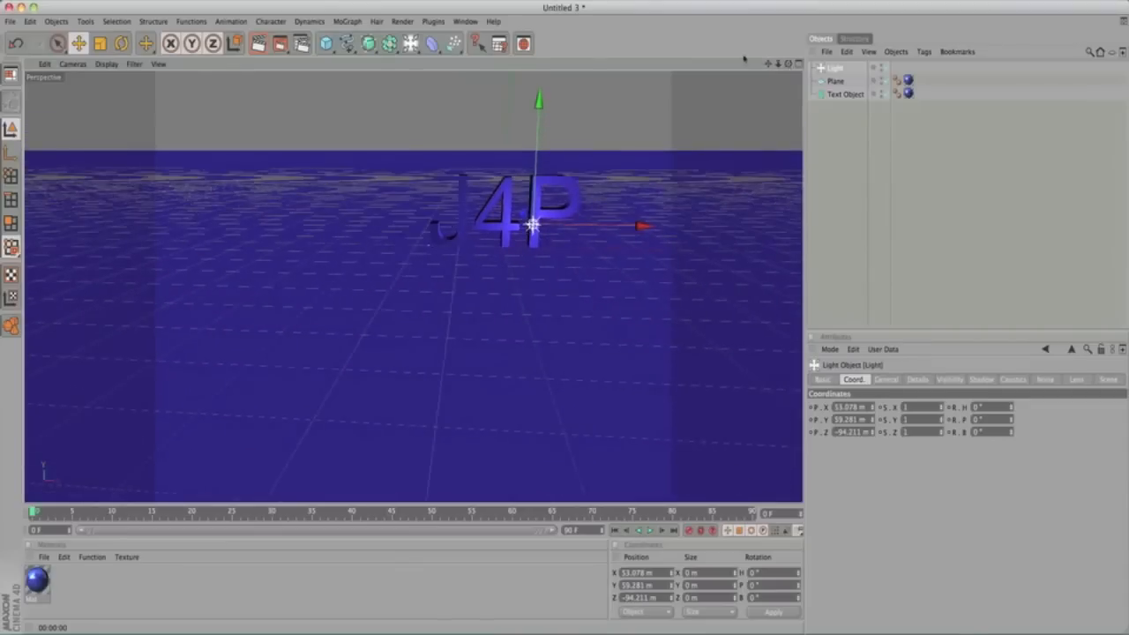
{"action": "left_click", "coordinate": [259, 43]}
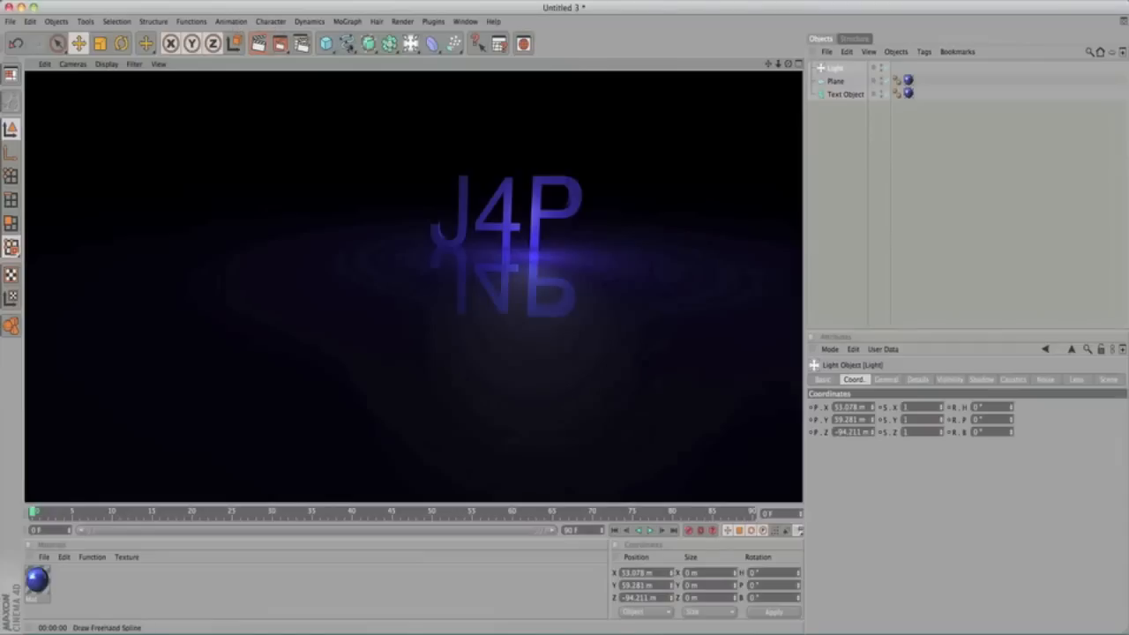
Step: Add a Background object with the blue material applied and render the active view
{"action": "left_click", "coordinate": [411, 43]}
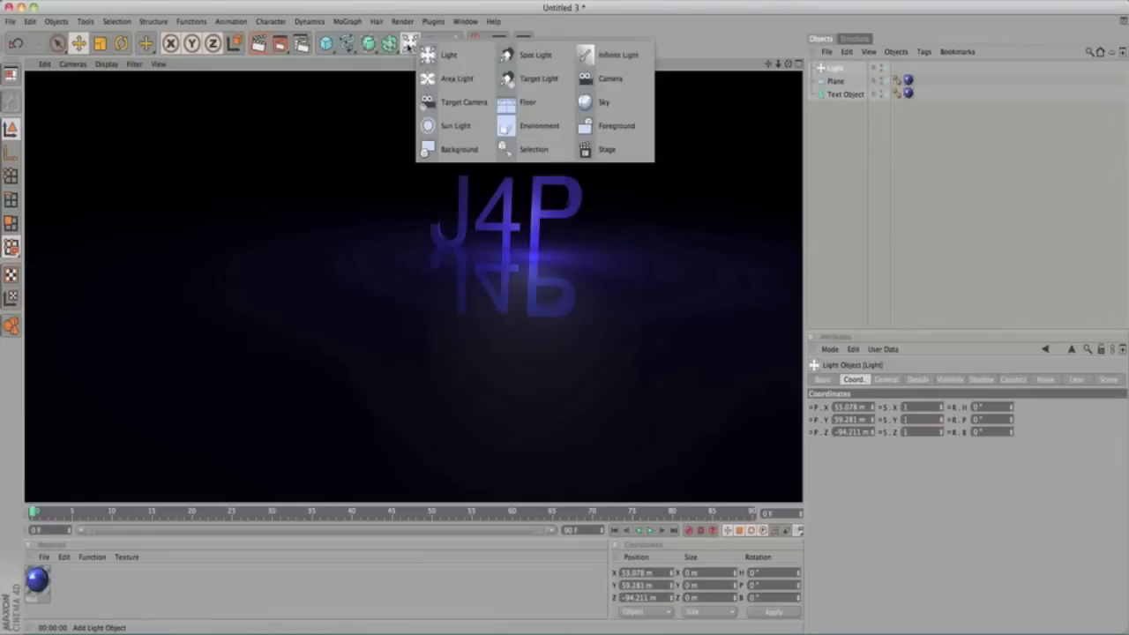
{"action": "left_click", "coordinate": [460, 149]}
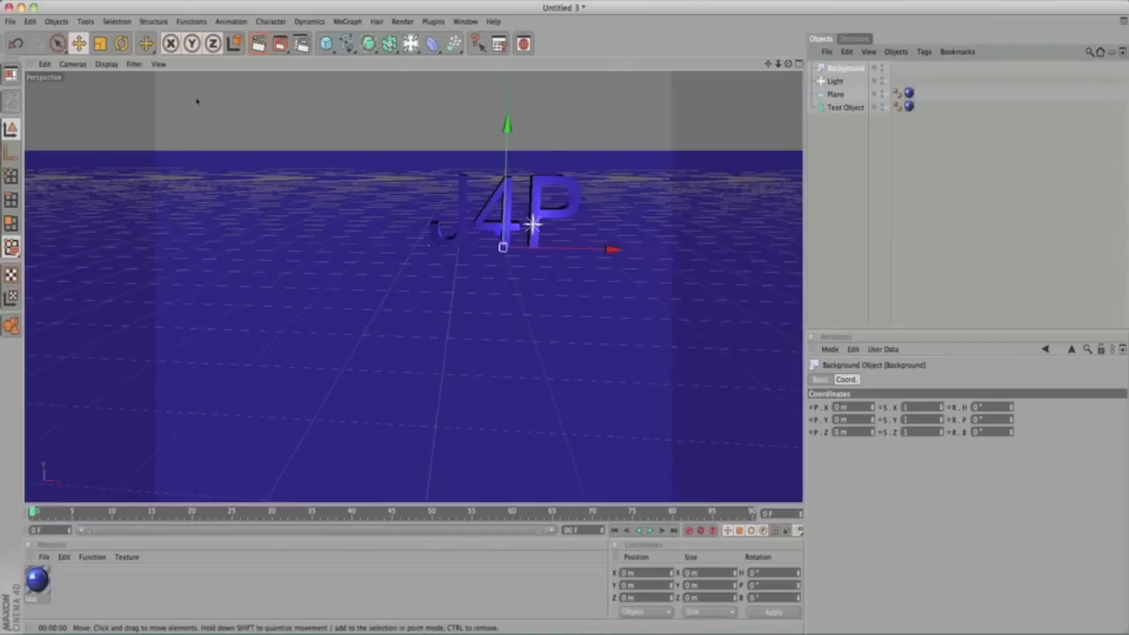
{"action": "left_click", "coordinate": [38, 589]}
{"action": "left_click_drag", "start_coordinate": [866, 85], "coordinate": [854, 68]}
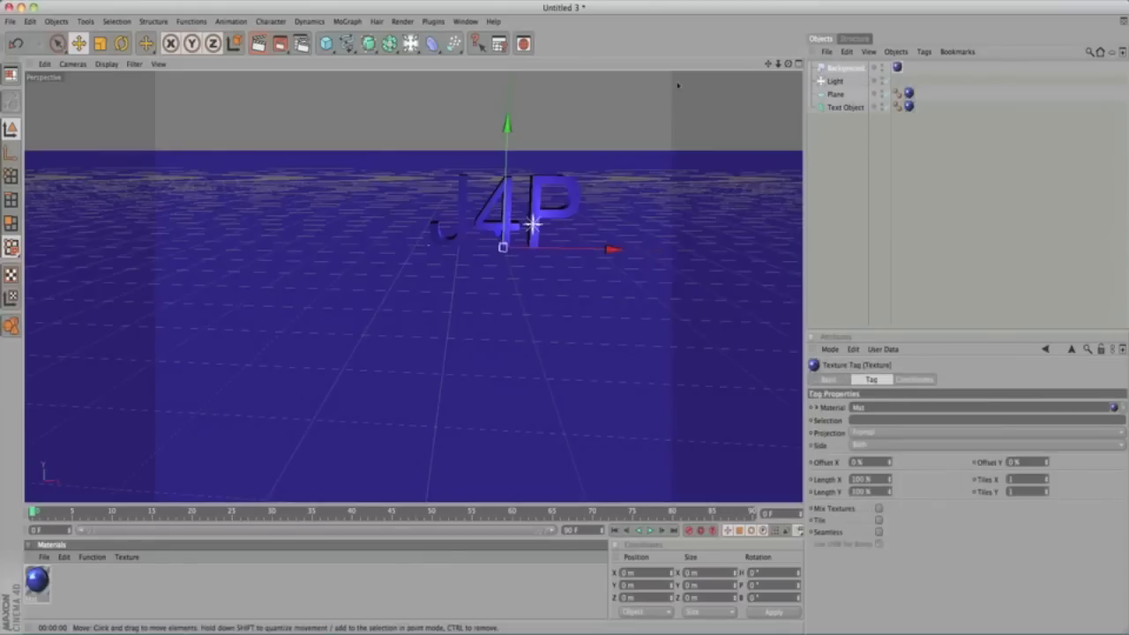
{"action": "left_click", "coordinate": [258, 43]}
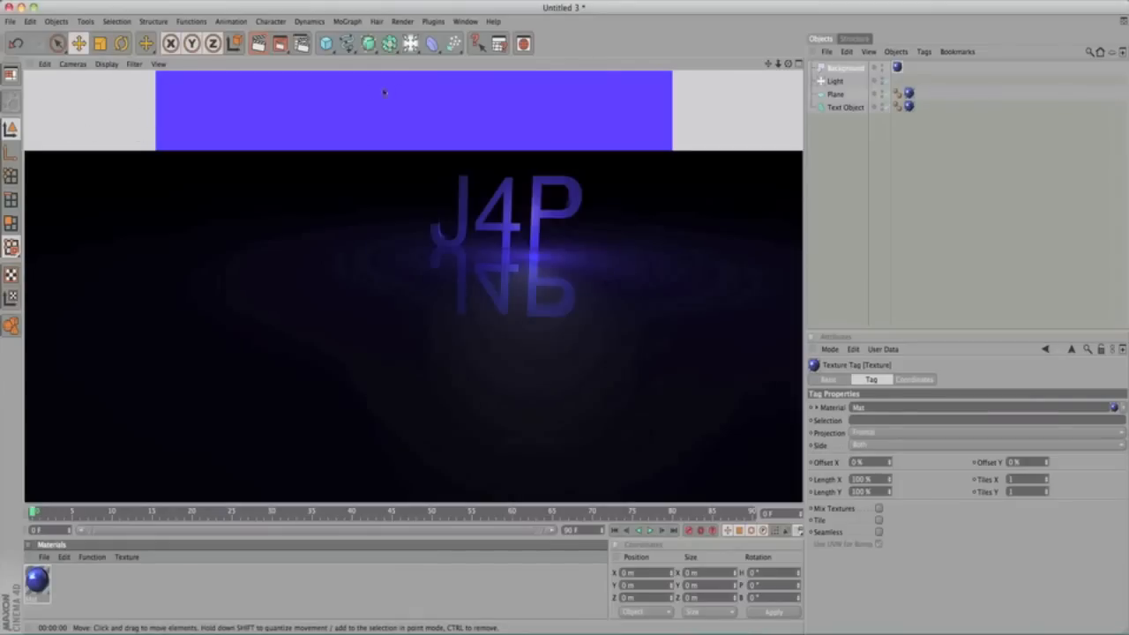
Step: Add a Compositing tag to the floor plane with Compositing Background enabled, and render the view
{"action": "left_click", "coordinate": [387, 173]}
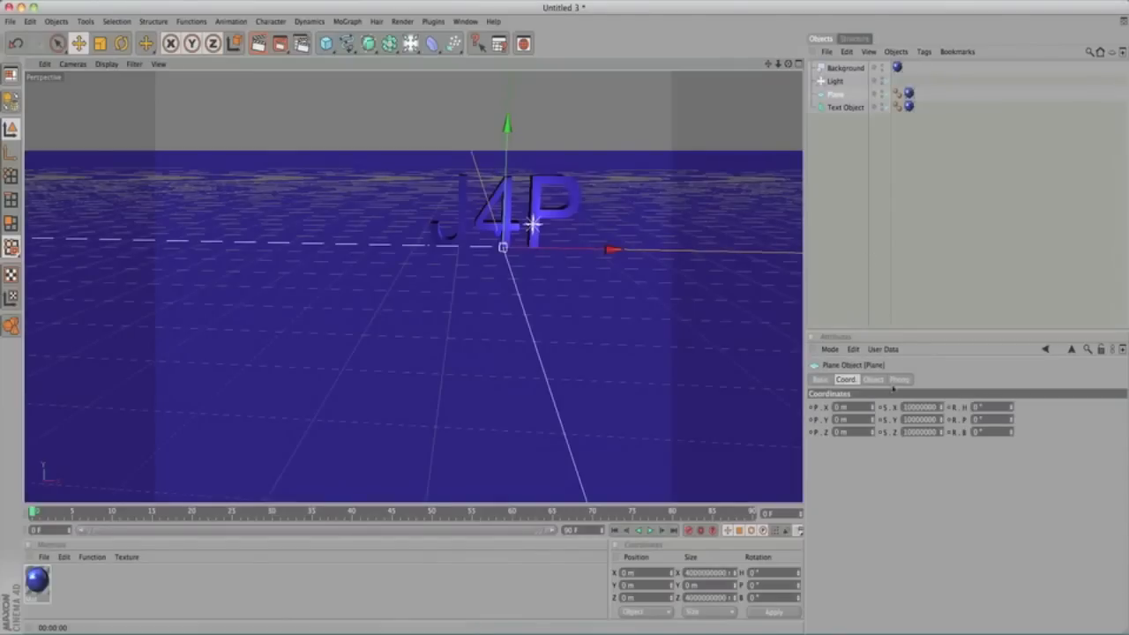
{"action": "right_click", "coordinate": [825, 96]}
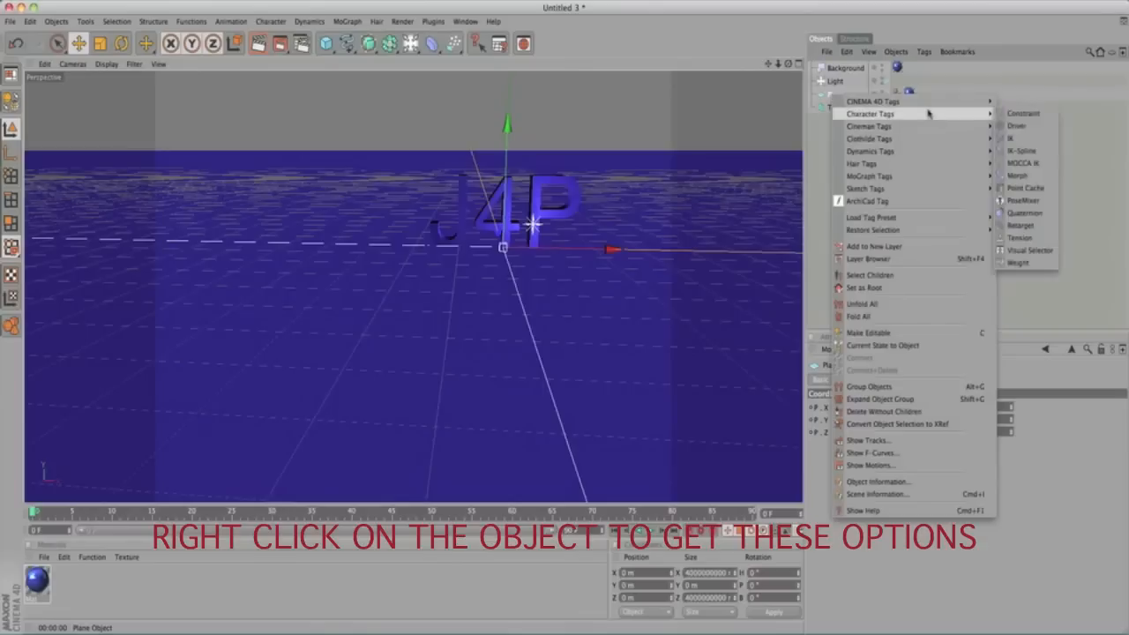
{"action": "mouse_move", "coordinate": [929, 105]}
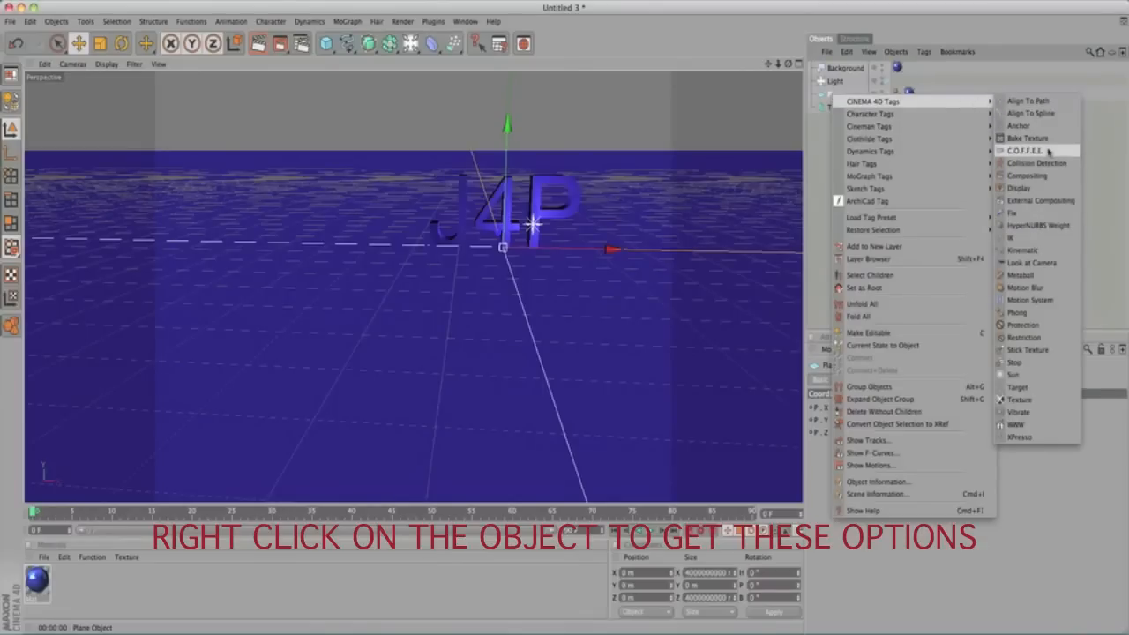
{"action": "left_click", "coordinate": [1063, 178]}
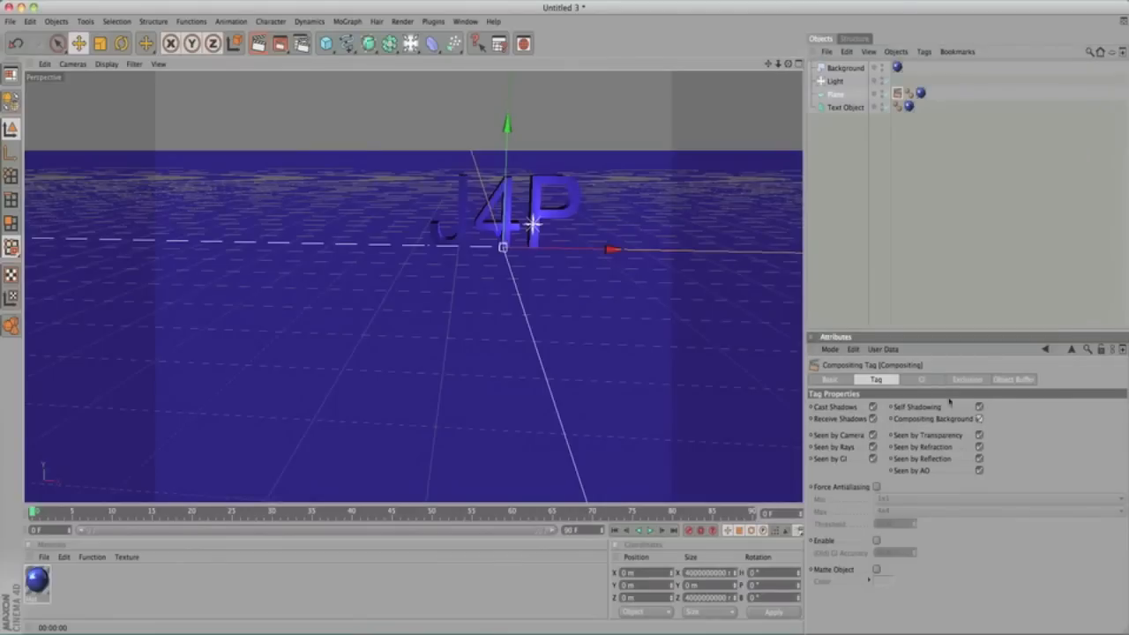
{"action": "left_click", "coordinate": [257, 43]}
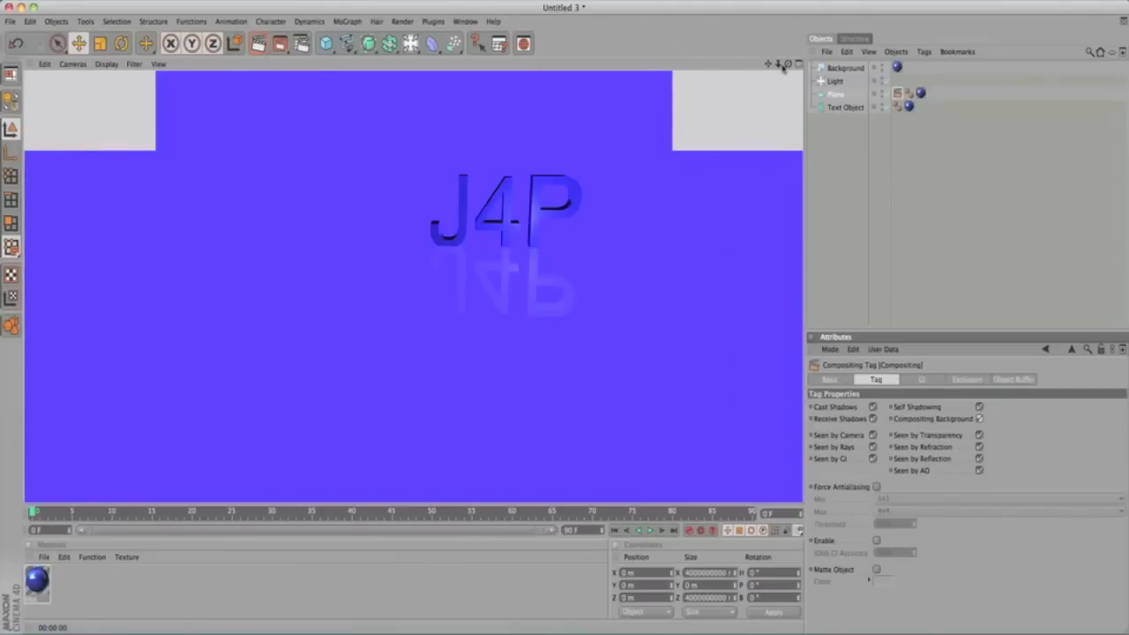
{"action": "left_click_drag", "start_coordinate": [787, 69], "coordinate": [763, 92]}
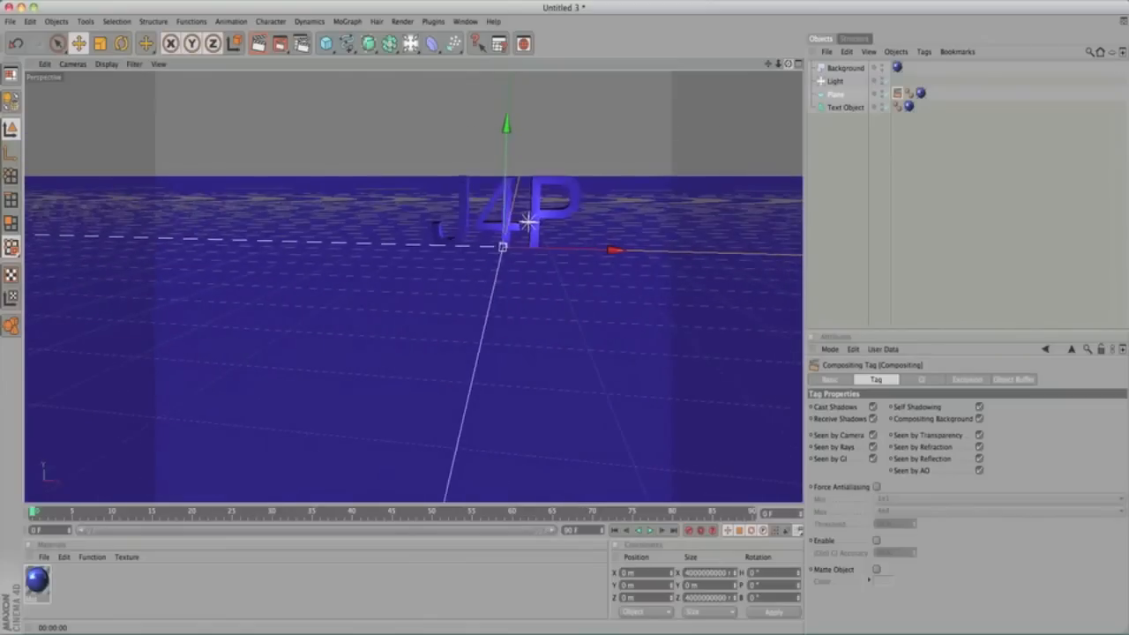
{"action": "left_click", "coordinate": [258, 43]}
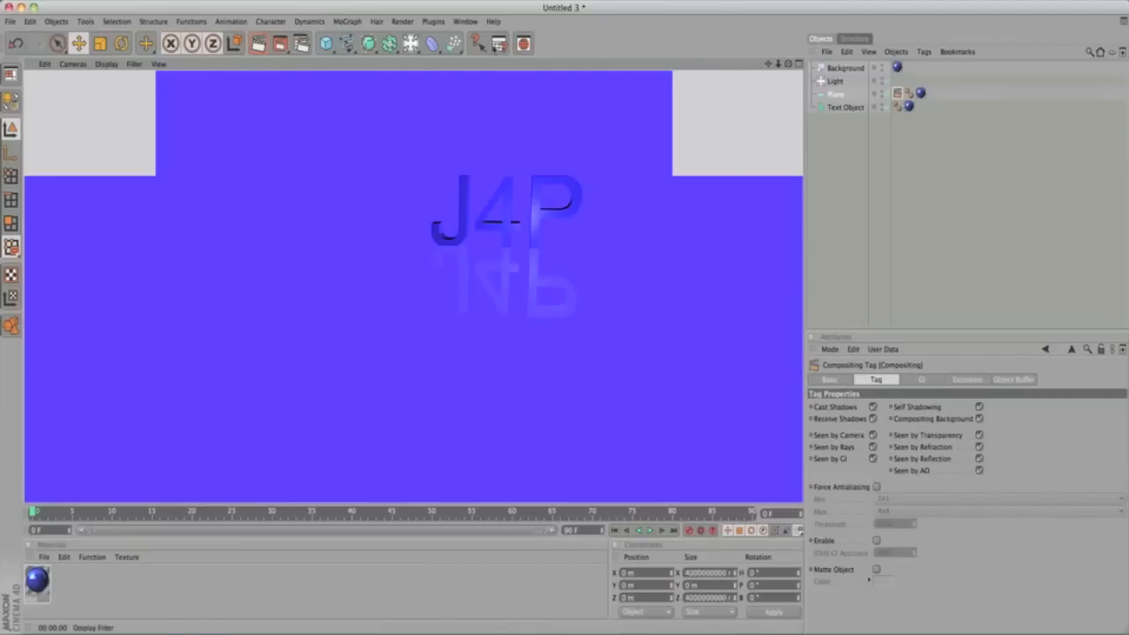
Step: Delete the Background object and the floor plane's Compositing tag, rendering the active view after each deletion
{"action": "left_click", "coordinate": [854, 70]}
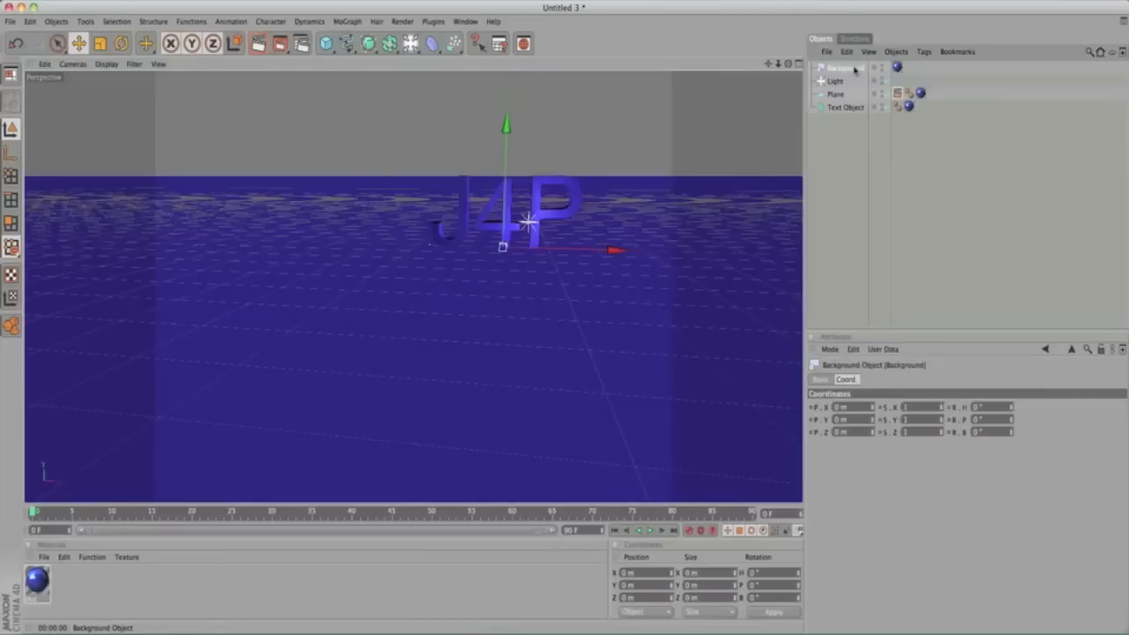
{"action": "key", "text": "Delete"}
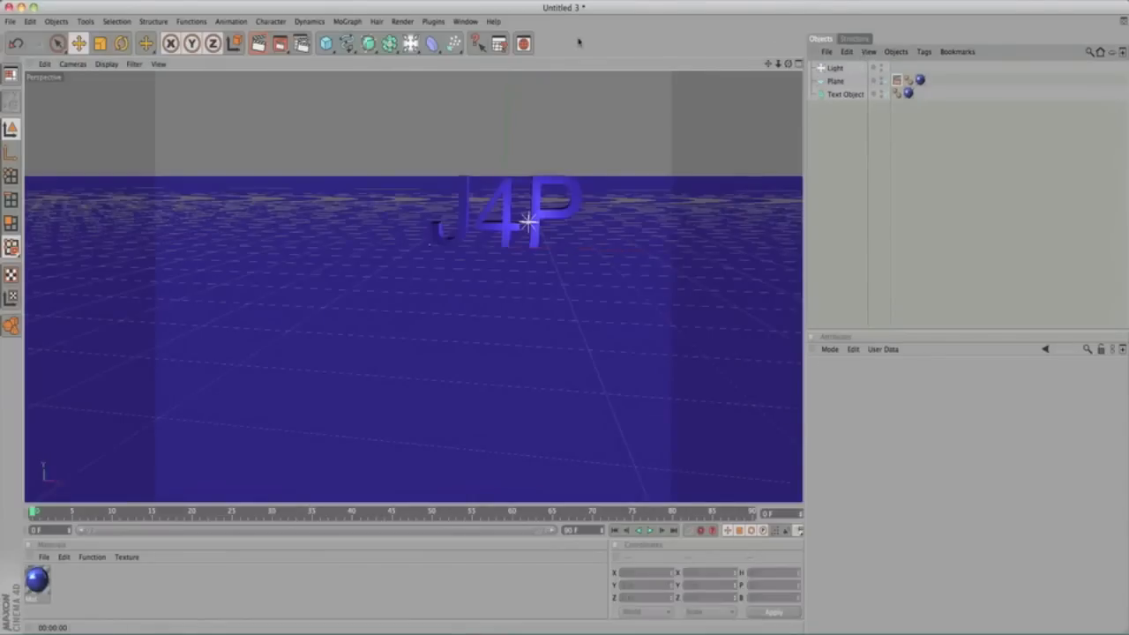
{"action": "left_click", "coordinate": [259, 43]}
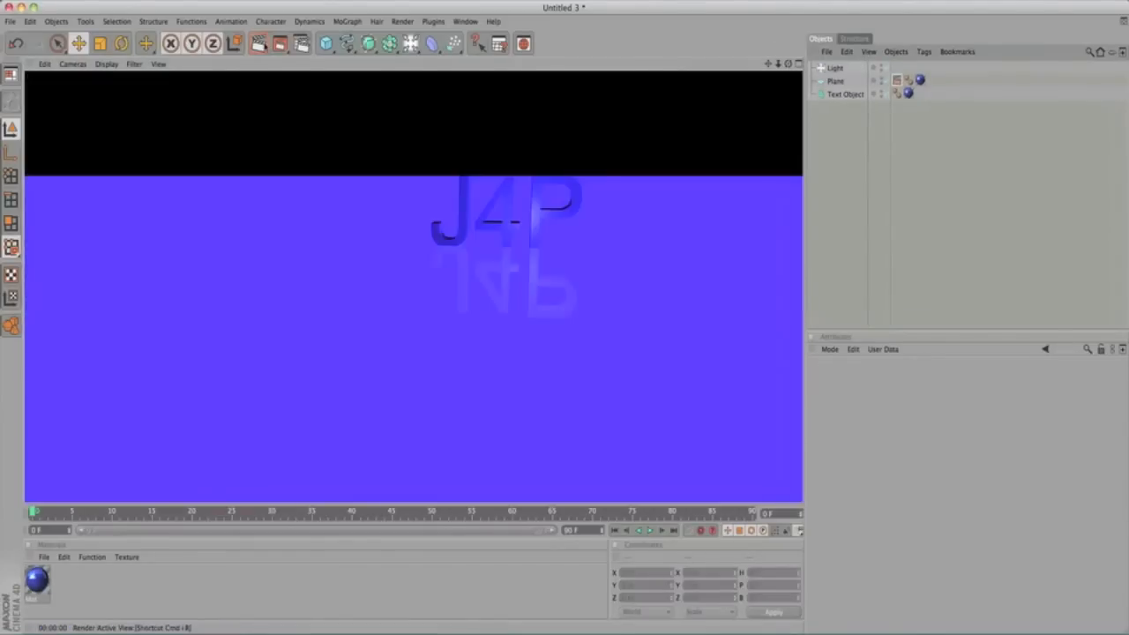
{"action": "left_click", "coordinate": [896, 81]}
{"action": "key", "text": "Delete"}
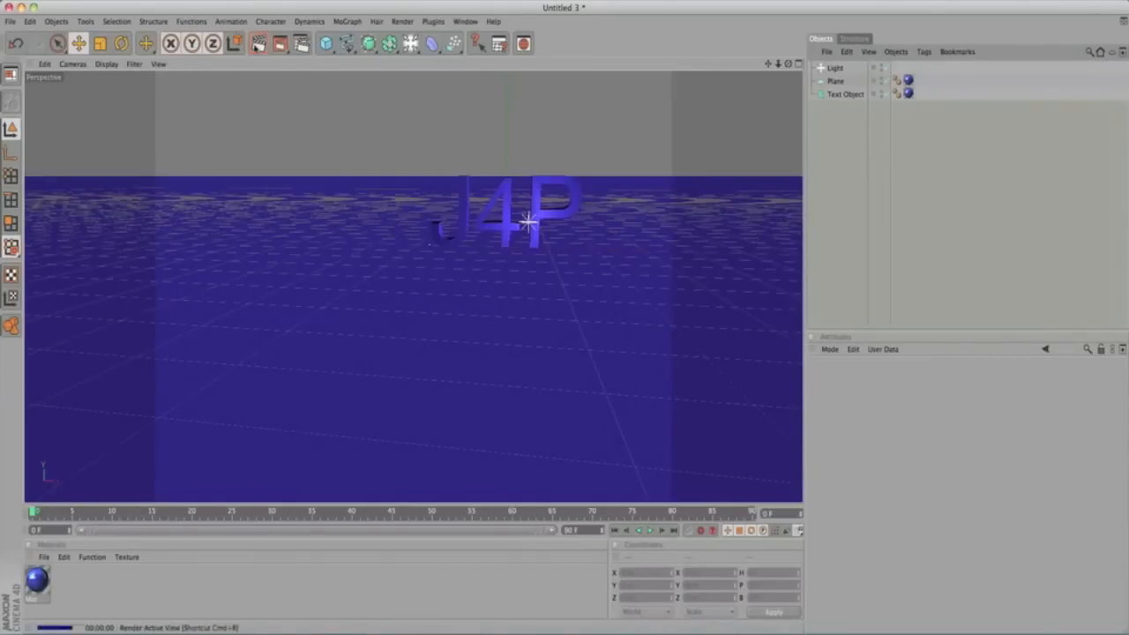
{"action": "left_click", "coordinate": [258, 44]}
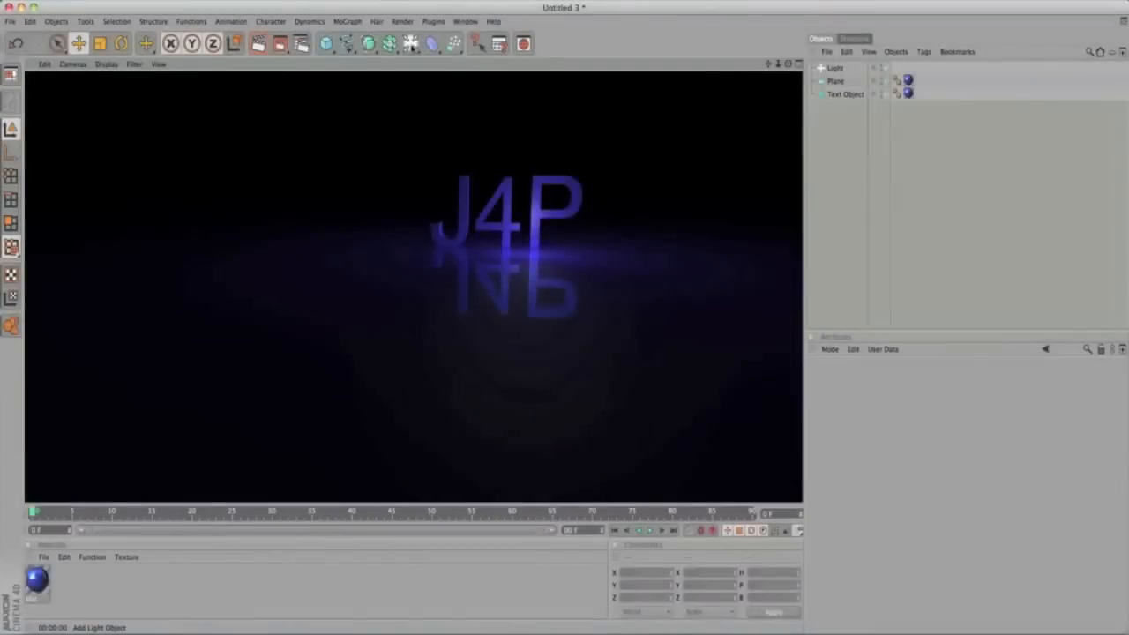
Step: Add a Camera object and look through it in the perspective view
{"action": "left_click", "coordinate": [411, 44]}
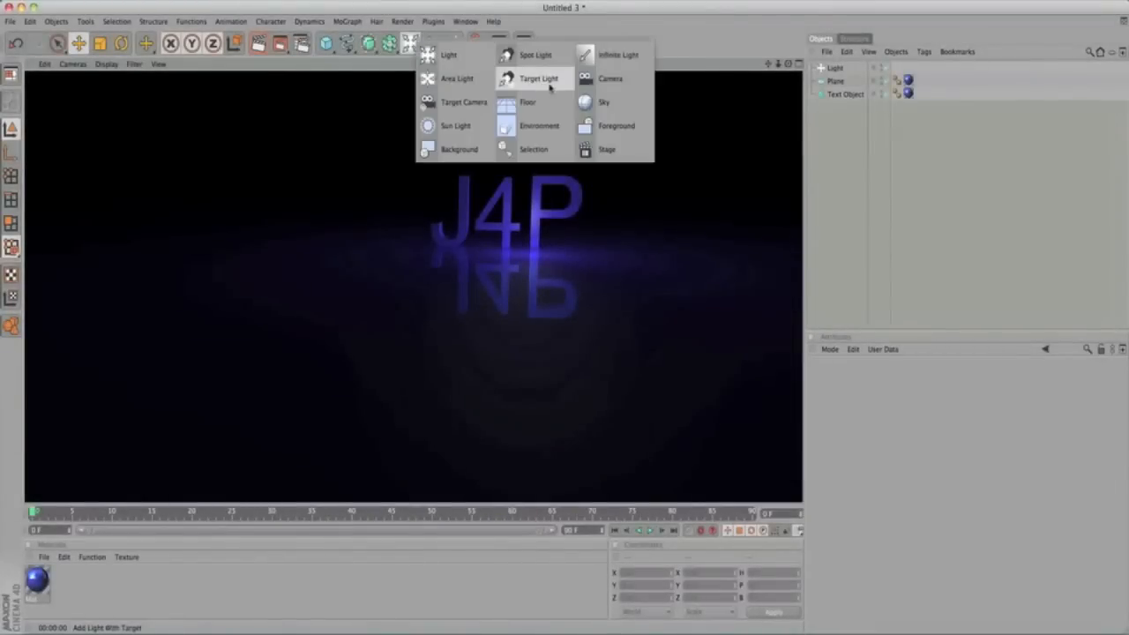
{"action": "left_click", "coordinate": [611, 79]}
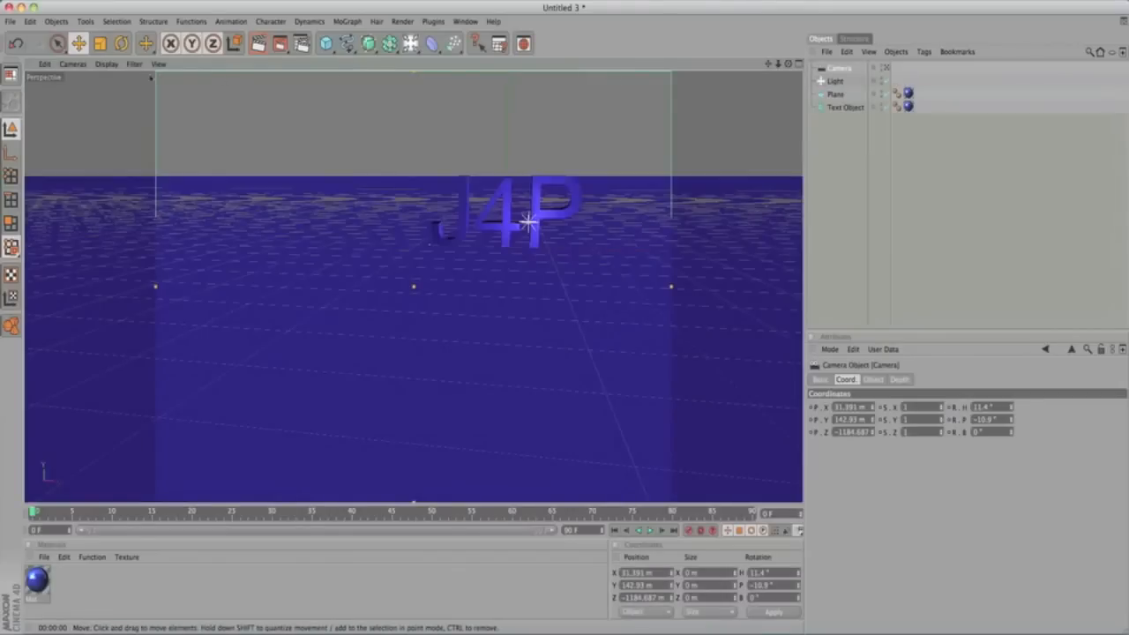
{"action": "left_click", "coordinate": [72, 64]}
{"action": "mouse_move", "coordinate": [94, 82]}
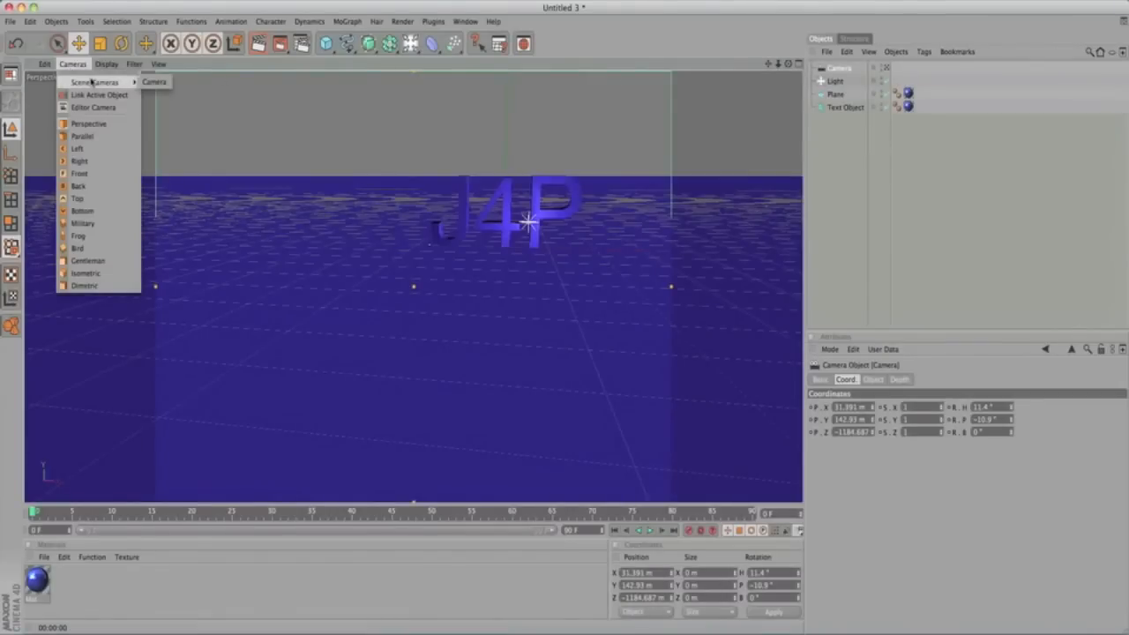
{"action": "left_click", "coordinate": [154, 82]}
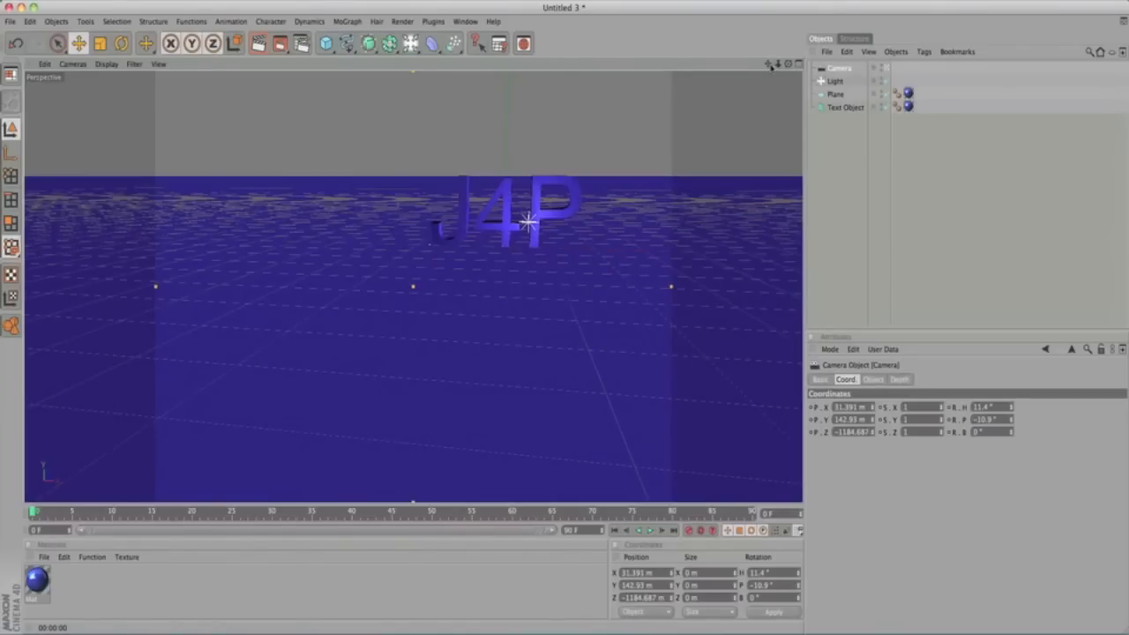
Step: Move the camera sideways to about X -559, Y 178, Z -1297 m and record its keyframe at frame 0
{"action": "left_click_drag", "start_coordinate": [768, 64], "coordinate": [1021, 82]}
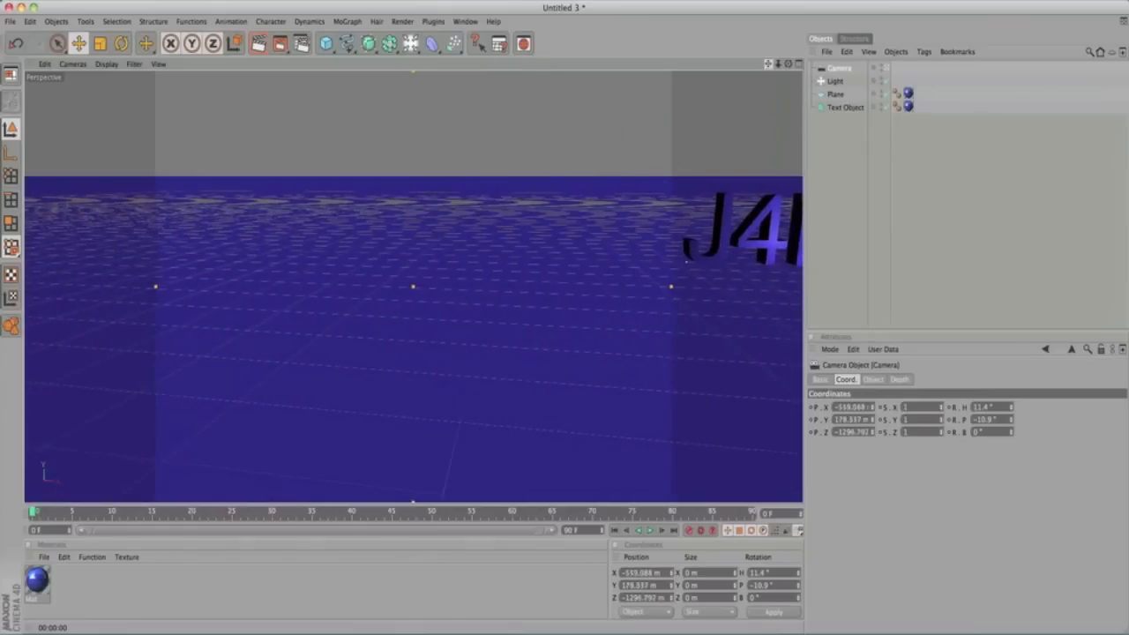
{"action": "left_click", "coordinate": [688, 531]}
{"action": "left_click_drag", "start_coordinate": [768, 65], "coordinate": [83, 245]}
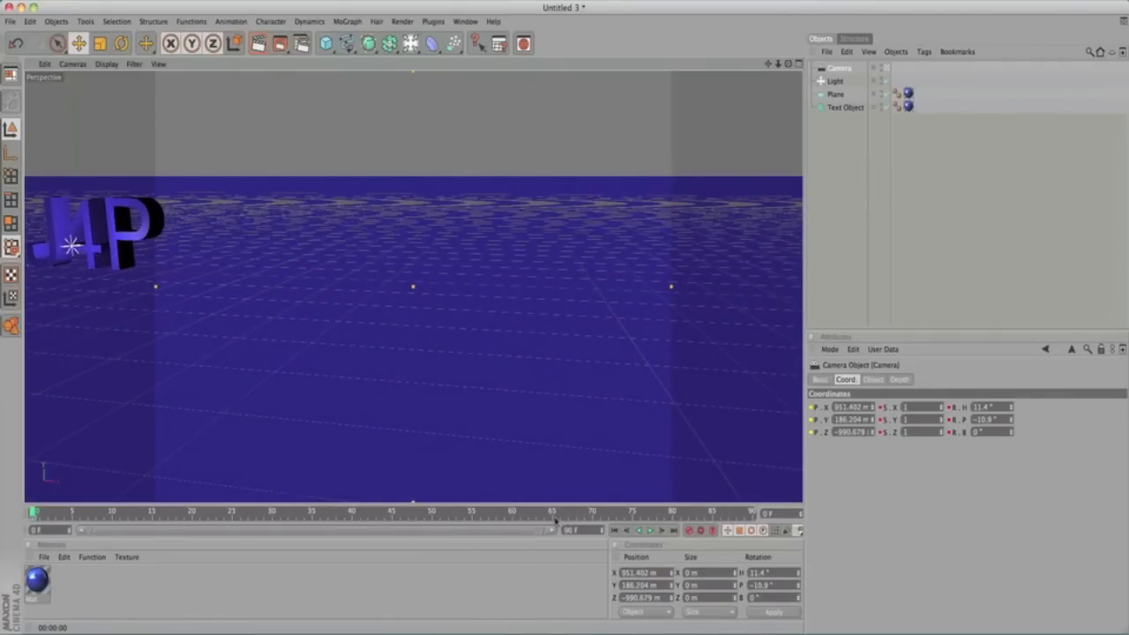
{"action": "key", "text": "super+z"}
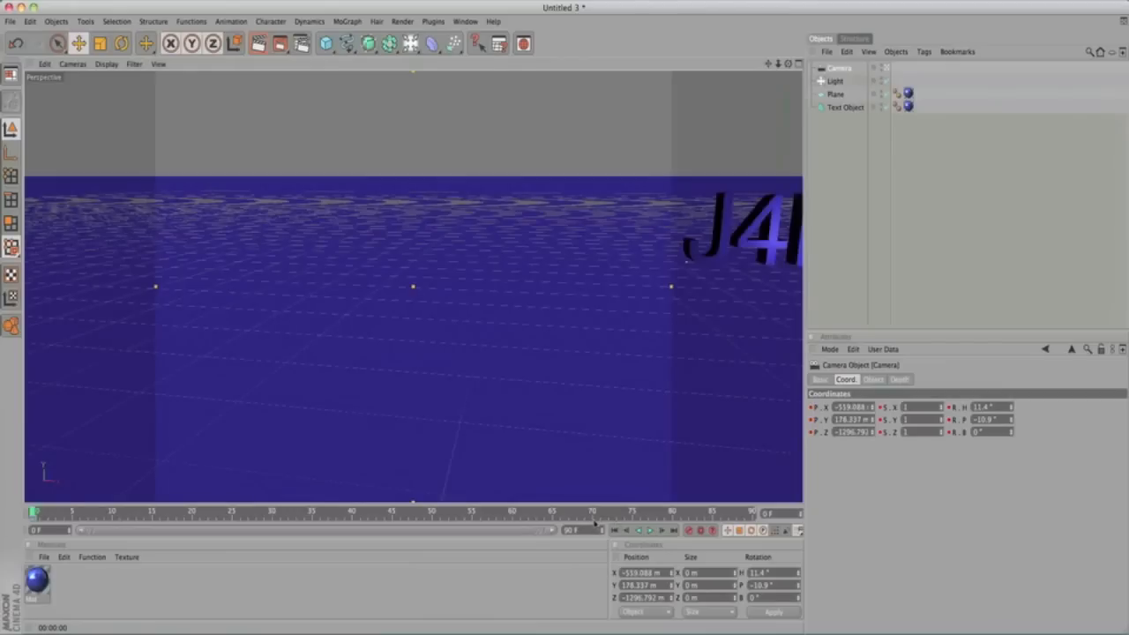
Step: At frame 70, move the camera to about X 977, Y 164, Z -990 m, record a keyframe and play the animation
{"action": "left_click", "coordinate": [596, 513]}
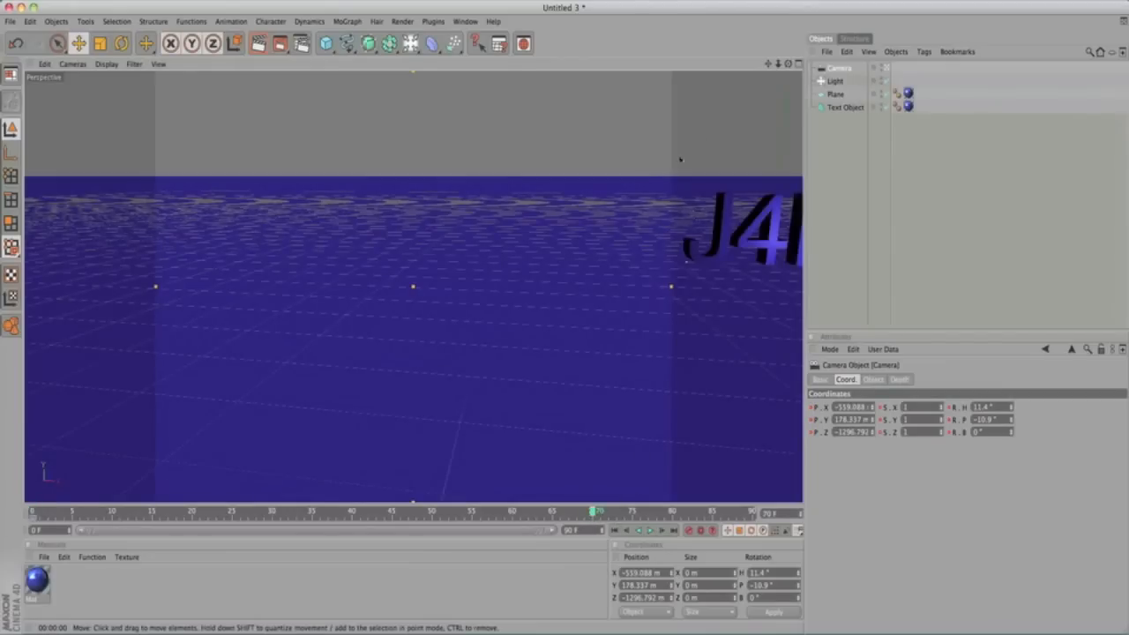
{"action": "left_click_drag", "start_coordinate": [768, 65], "coordinate": [89, 55]}
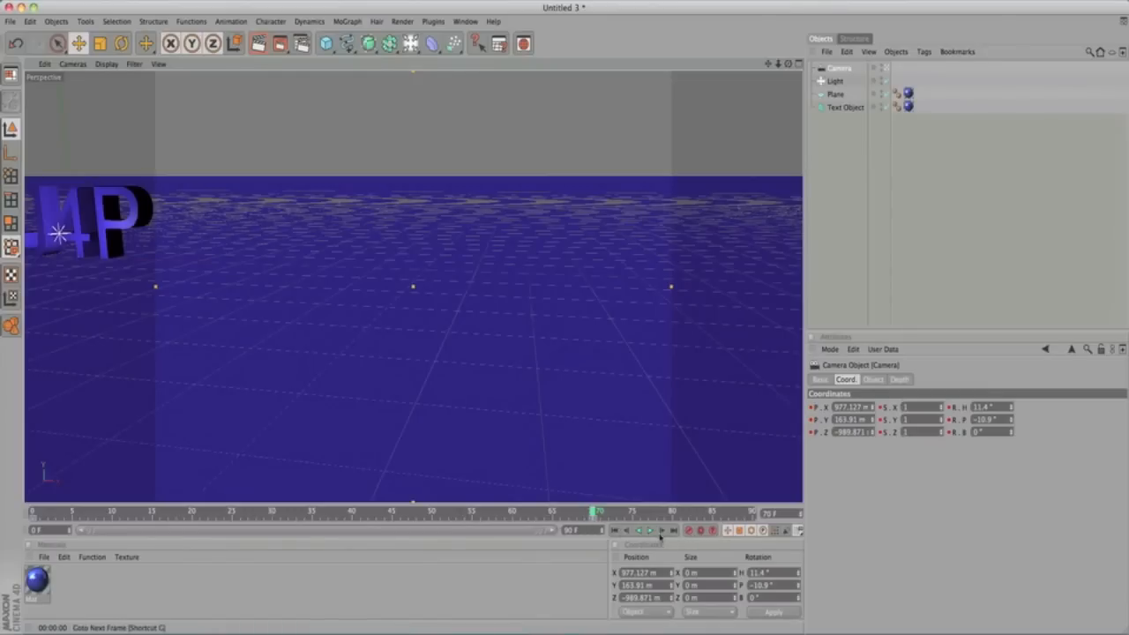
{"action": "left_click", "coordinate": [649, 530]}
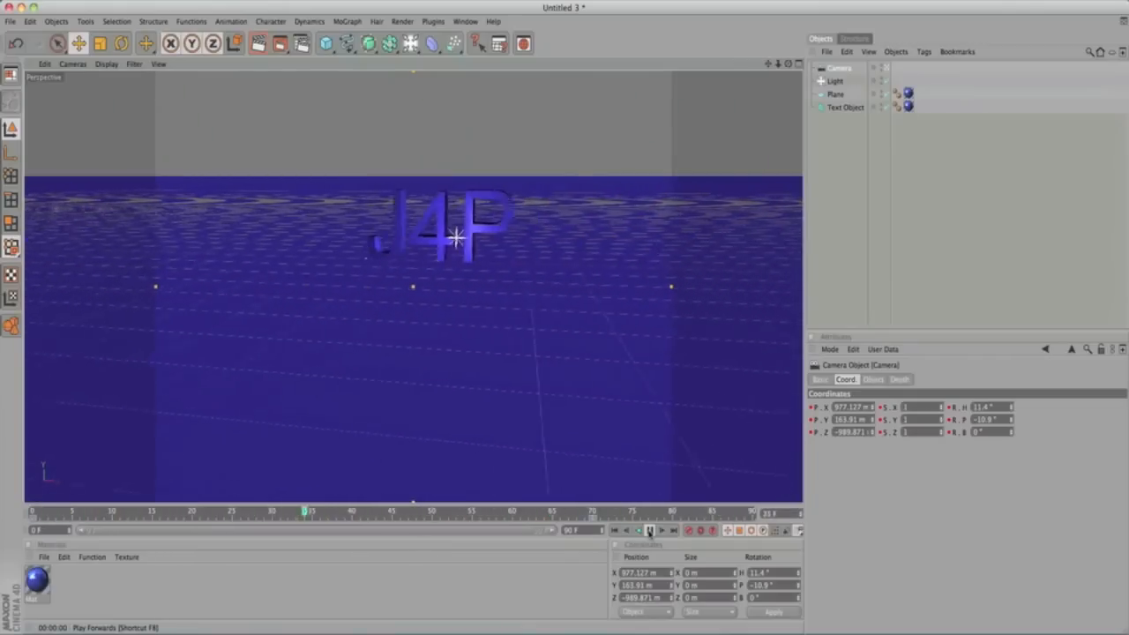
{"action": "left_click", "coordinate": [649, 530]}
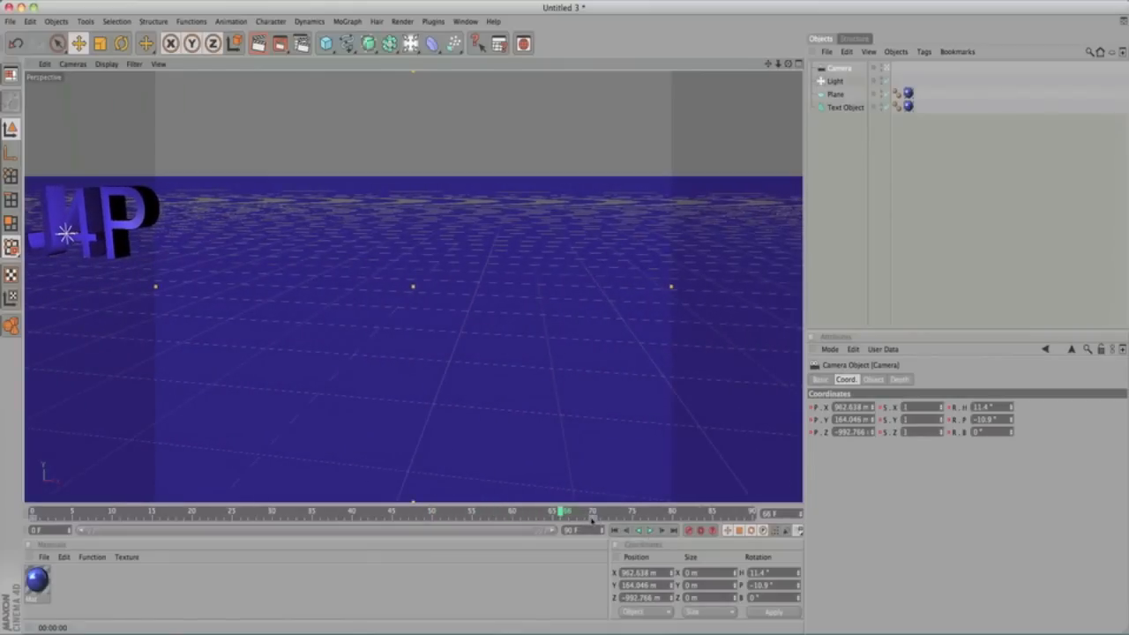
Step: Move the camera's keyframe from frame 70 to frame 50 and go to frame 50
{"action": "left_click_drag", "start_coordinate": [592, 520], "coordinate": [541, 518]}
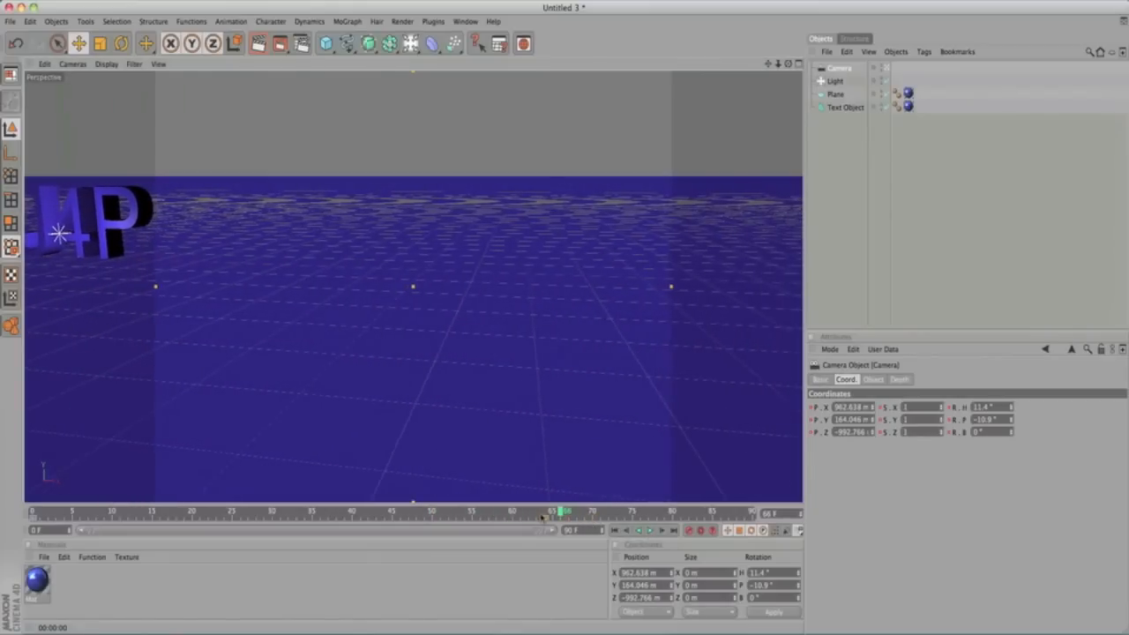
{"action": "mouse_move", "coordinate": [421, 507]}
{"action": "left_mouse_down"}
{"action": "mouse_move", "coordinate": [402, 509]}
{"action": "mouse_move", "coordinate": [433, 513]}
{"action": "left_mouse_up"}
{"action": "left_click_drag", "start_coordinate": [559, 512], "coordinate": [432, 511]}
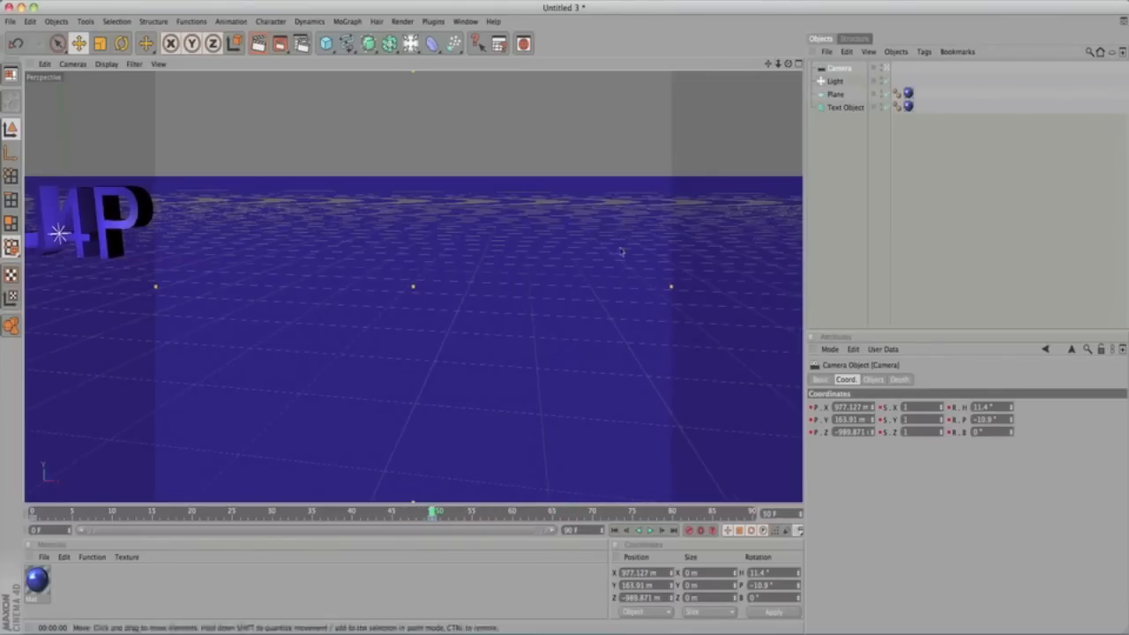
Step: At frame 73, move and rotate the camera to about X -4, Y 314, Z -1117 m, H 0.8°, P -10.1°, and record a keyframe
{"action": "left_click_drag", "start_coordinate": [434, 512], "coordinate": [616, 499]}
{"action": "left_click_drag", "start_coordinate": [770, 64], "coordinate": [1101, 156]}
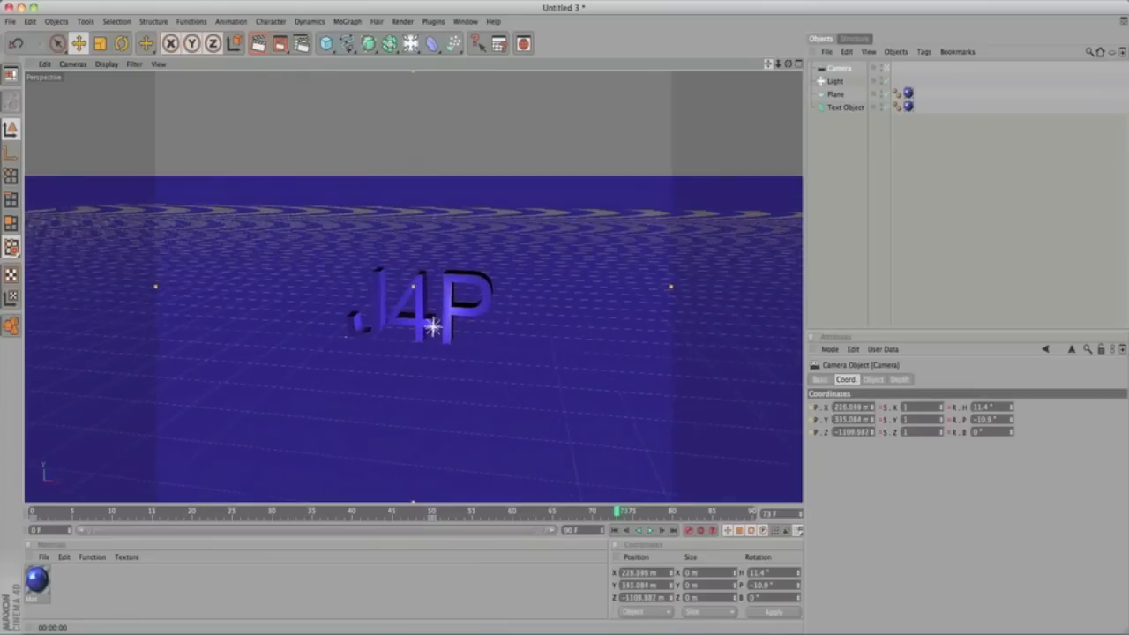
{"action": "left_click_drag", "start_coordinate": [787, 64], "coordinate": [876, 54]}
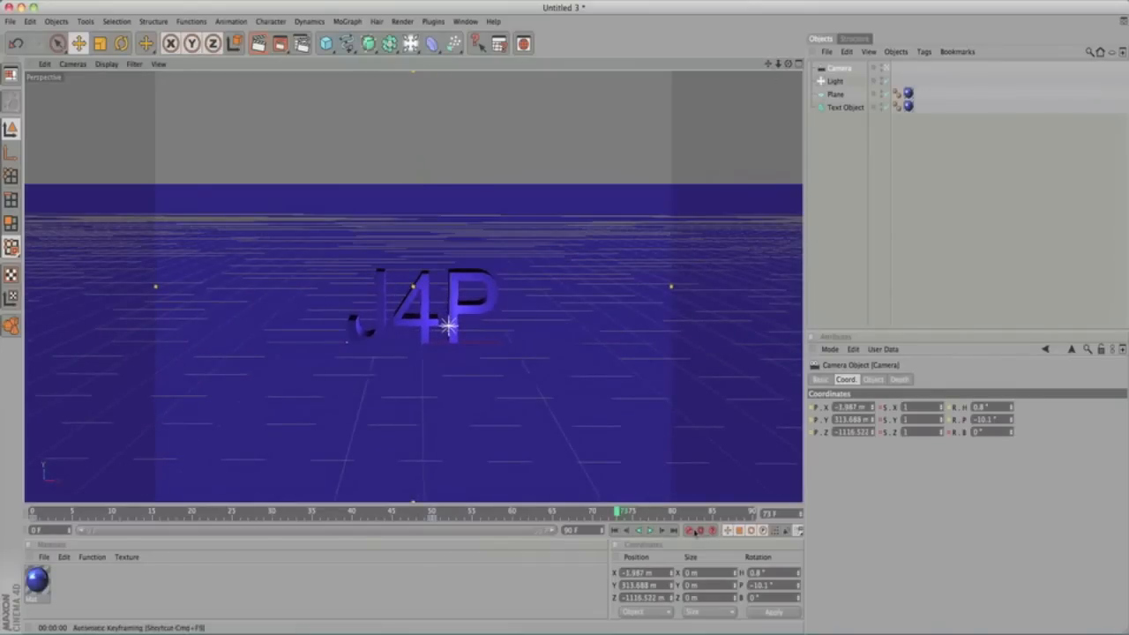
Step: Play the camera animation from frame 0, stop it at frame 66 and render the active view
{"action": "left_click_drag", "start_coordinate": [617, 511], "coordinate": [32, 511]}
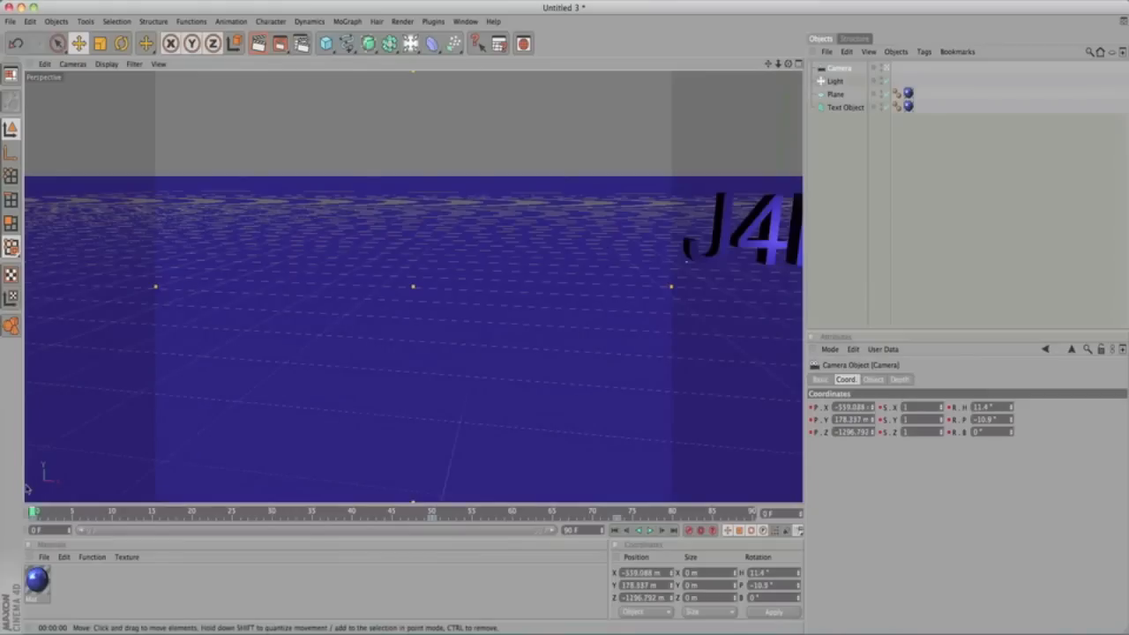
{"action": "left_click", "coordinate": [650, 530]}
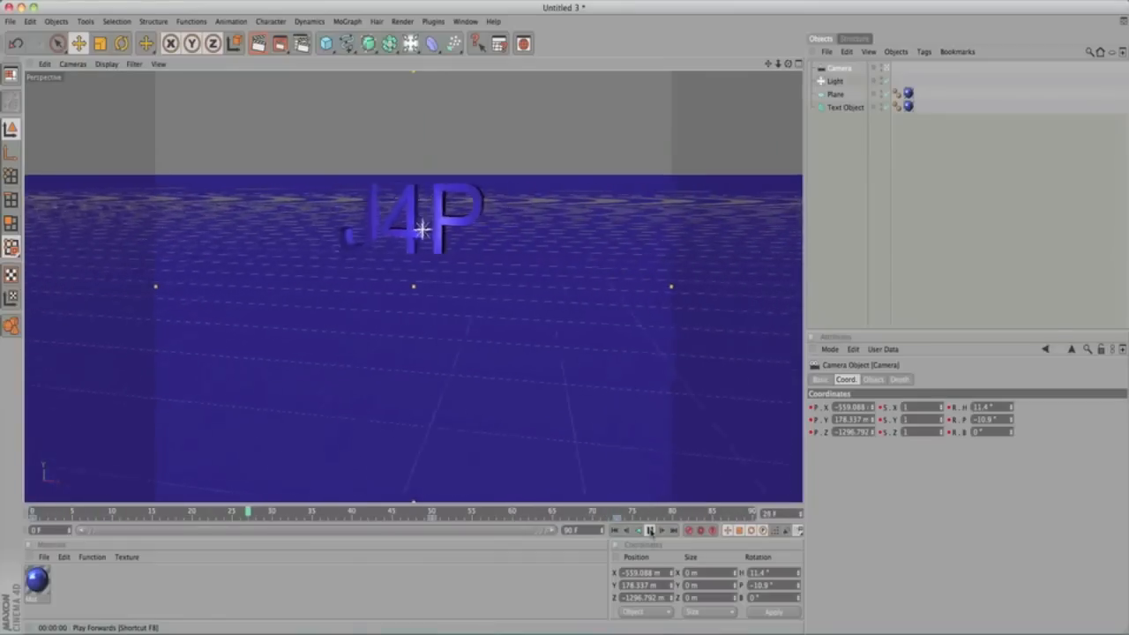
{"action": "left_click", "coordinate": [650, 530]}
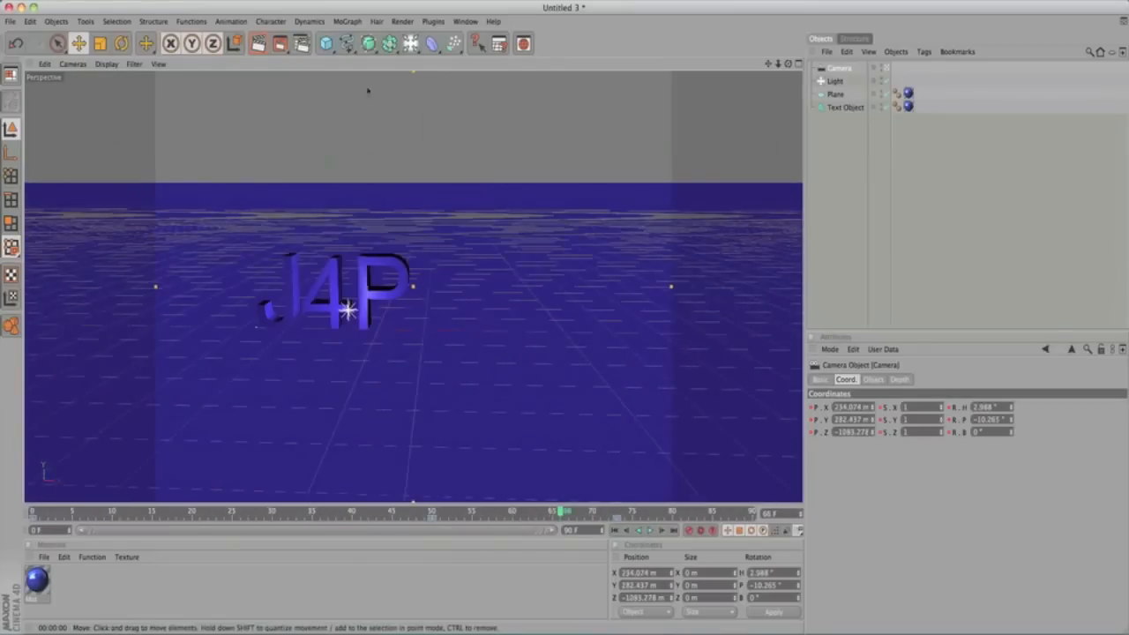
{"action": "left_click", "coordinate": [257, 43]}
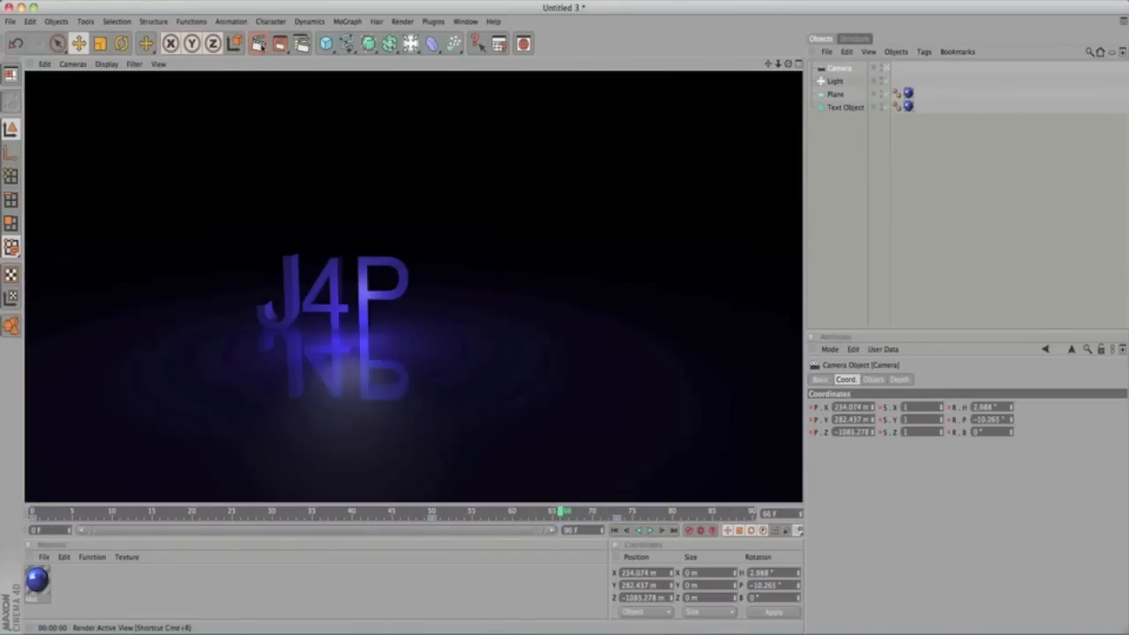